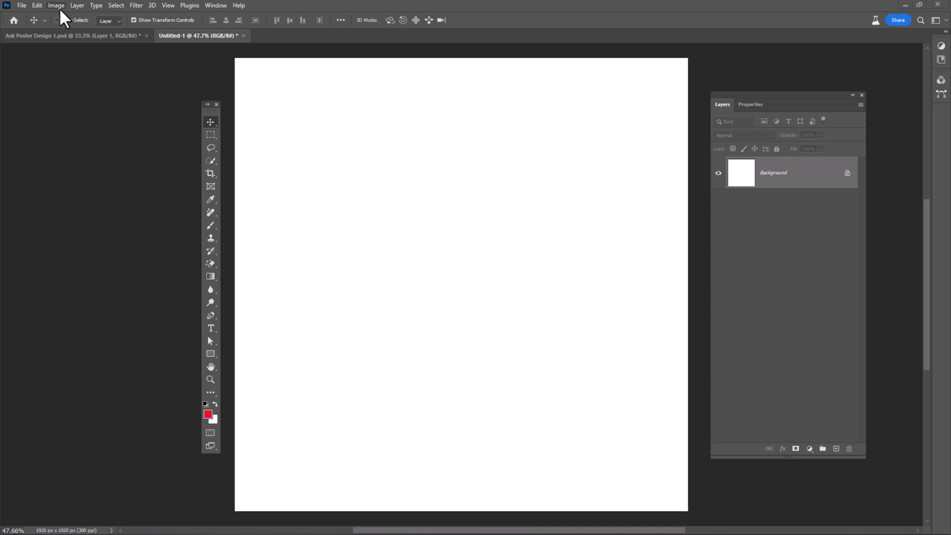
# Examine the blank document's pixel dimensions and resolution in the Image Size settings without changing them
pyautogui.click(57, 6)
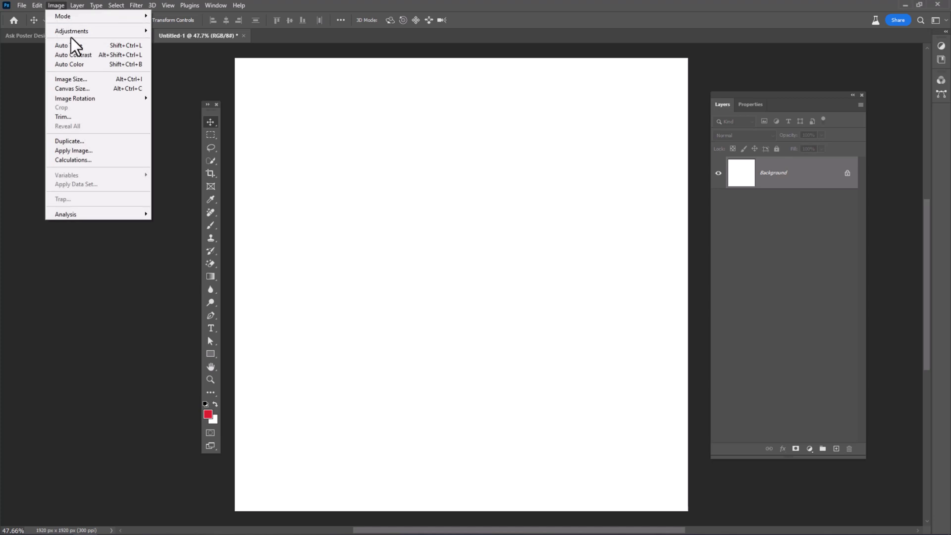
pyautogui.click(75, 81)
pyautogui.click(400, 219)
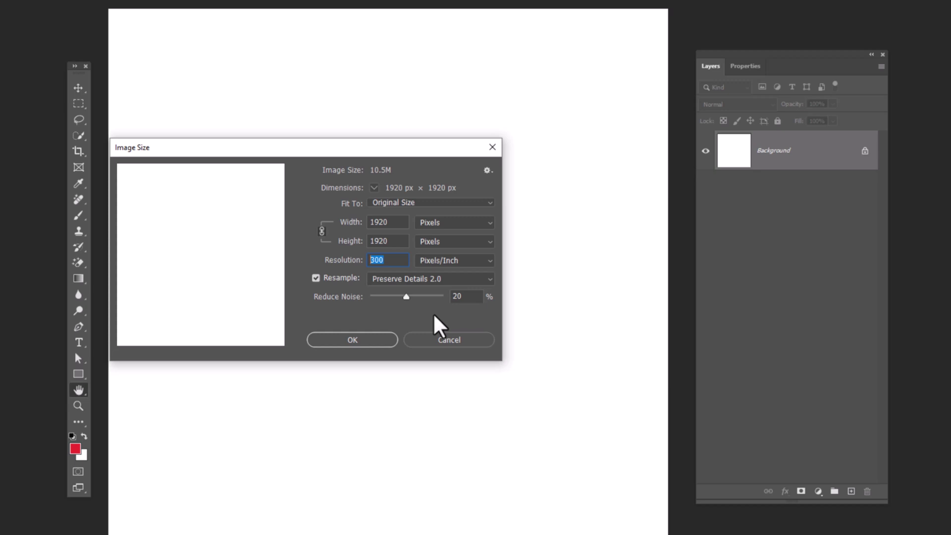
pyautogui.click(434, 342)
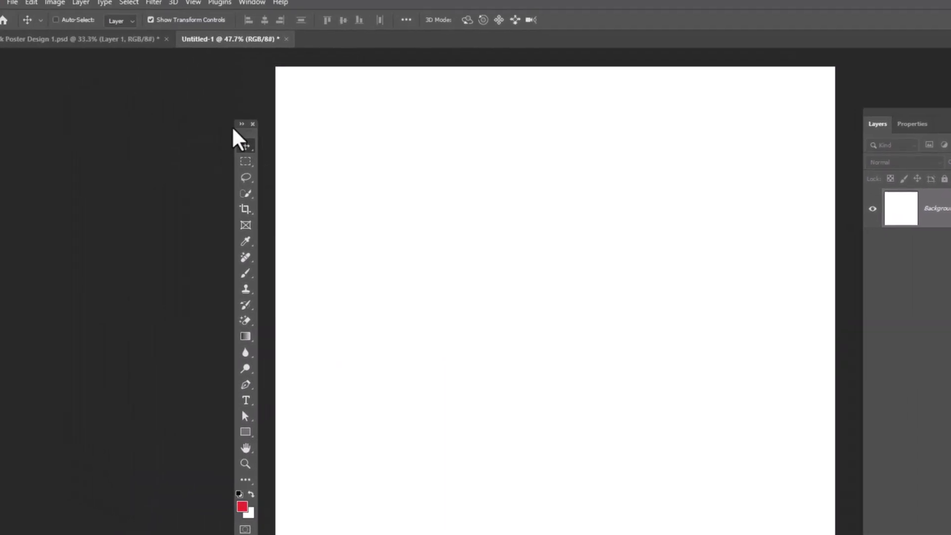
# Place business-meeting-room-high-rise-office-building.jpg as an embedded image and enlarge it to fill the whole canvas height
pyautogui.click(27, 7)
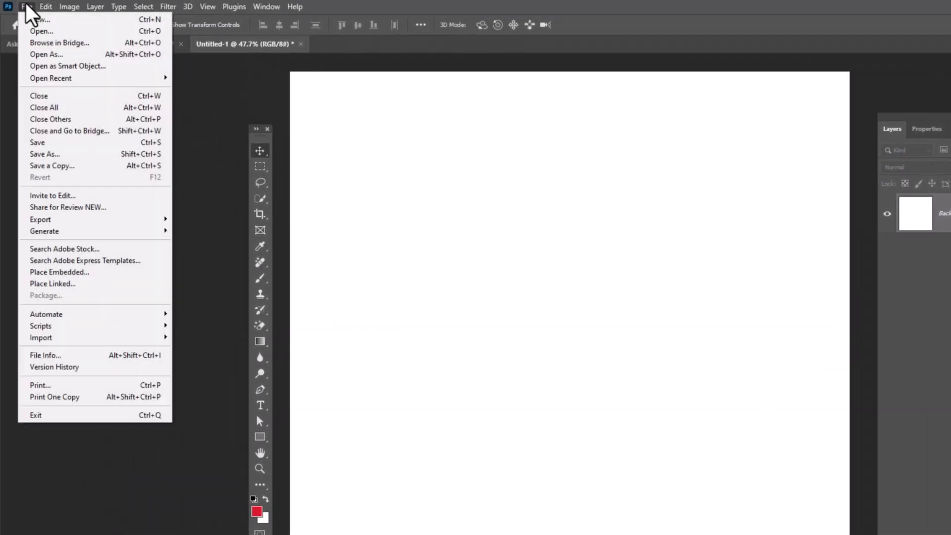
pyautogui.click(64, 272)
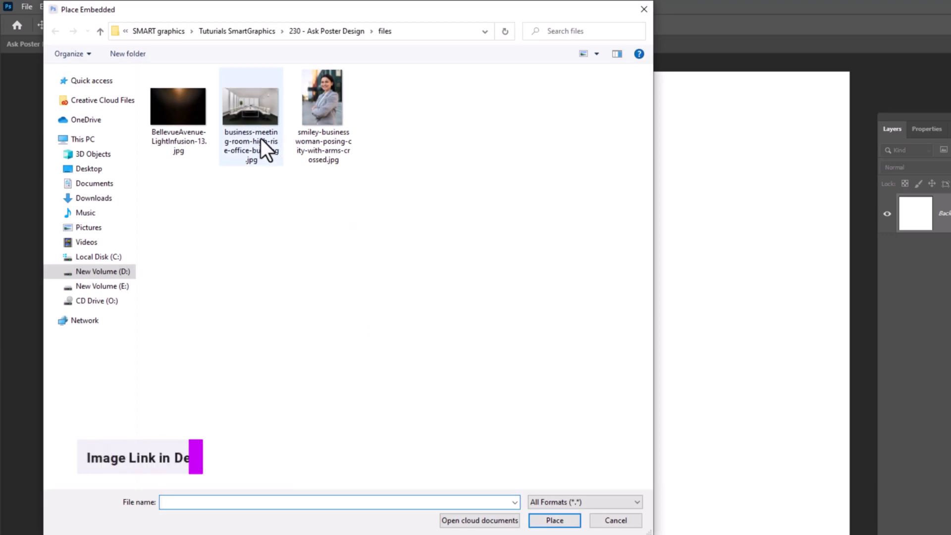
pyautogui.click(254, 121)
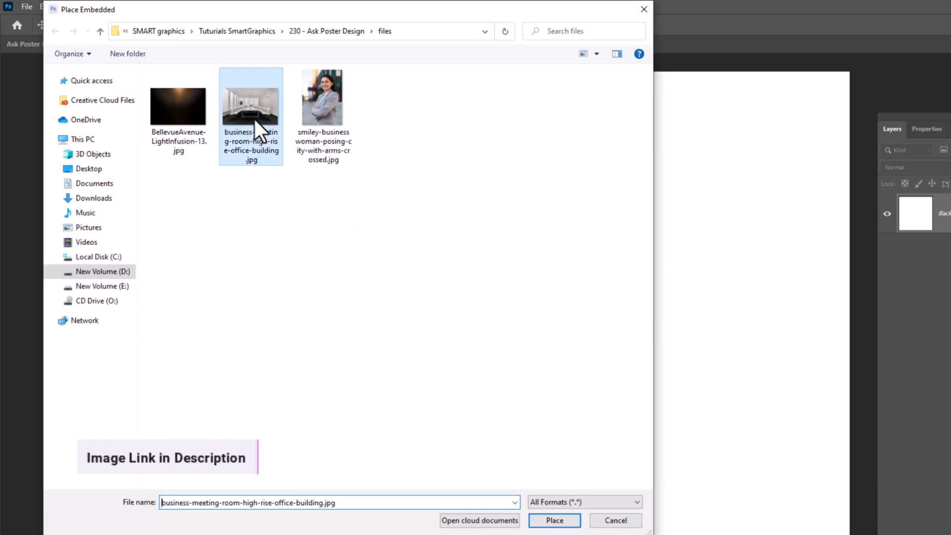
pyautogui.click(555, 520)
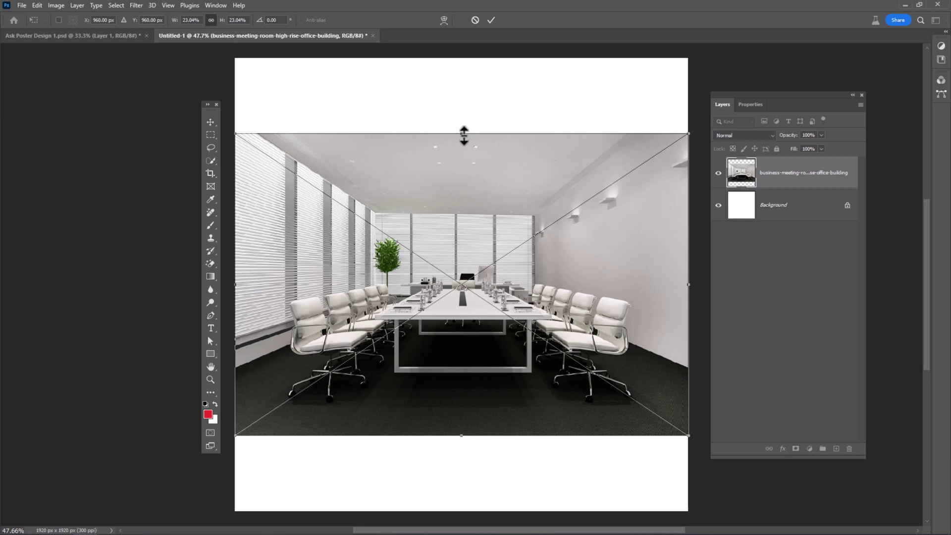
pyautogui.moveTo(445, 120); pyautogui.dragTo(444, 36)
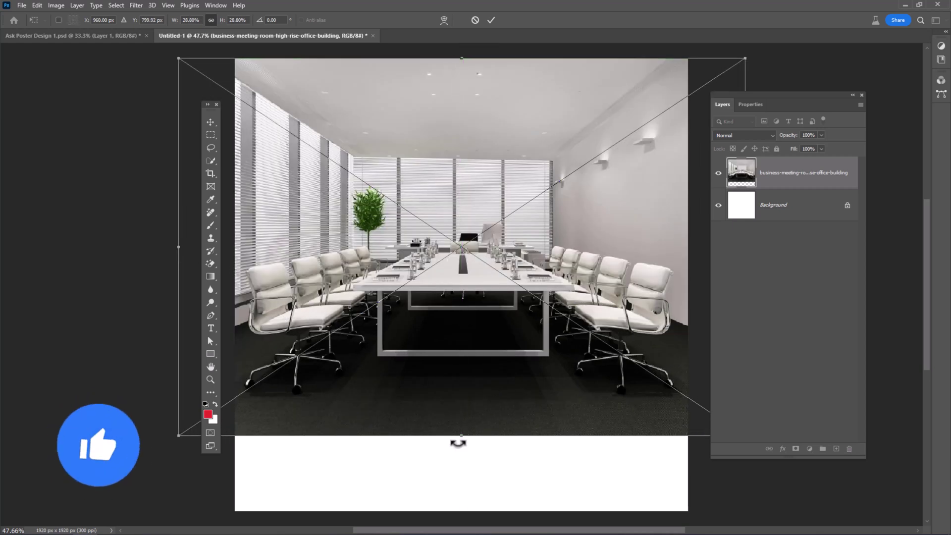
pyautogui.moveTo(462, 436); pyautogui.dragTo(472, 512)
pyautogui.click(490, 20)
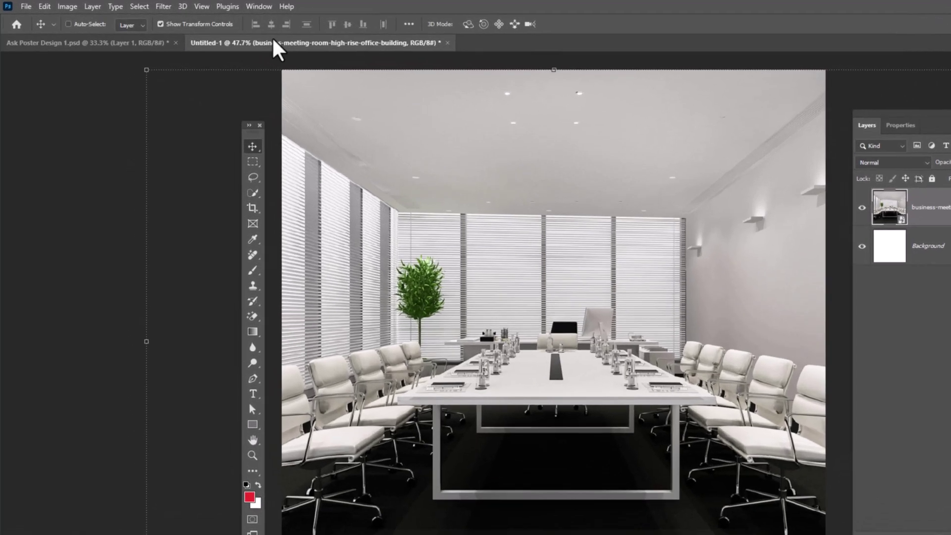
# Apply a Gaussian Blur with a 16.6-pixel radius to the meeting room layer and collapse its smart filter list
pyautogui.click(136, 5)
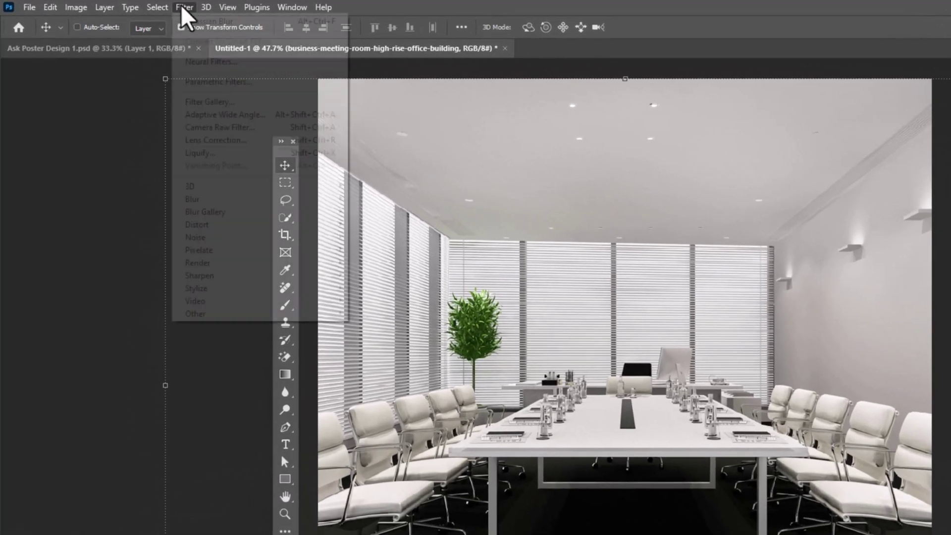
pyautogui.moveTo(241, 199)
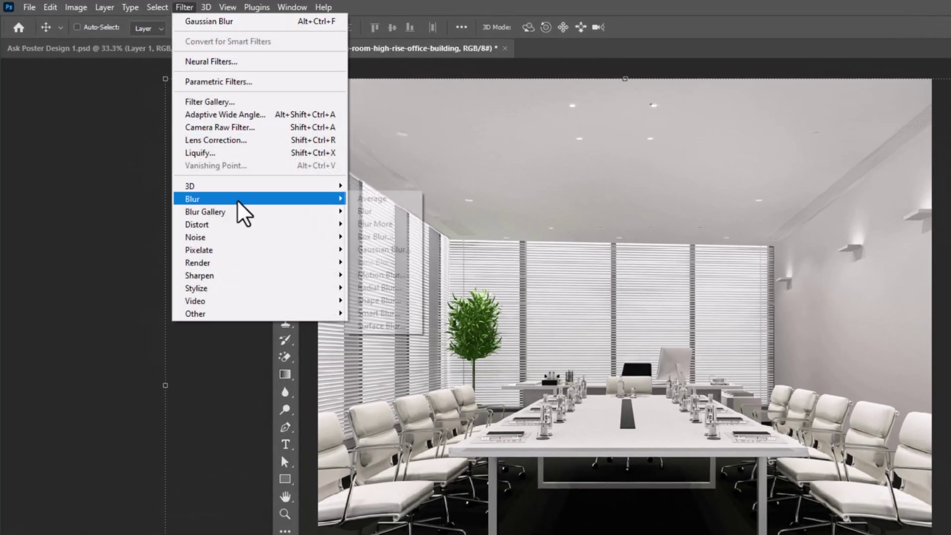
pyautogui.click(399, 249)
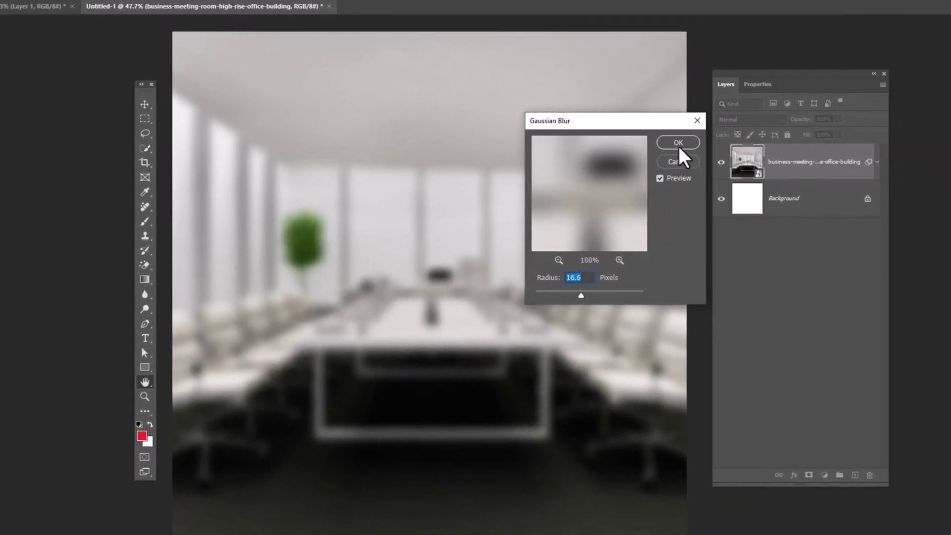
pyautogui.click(679, 143)
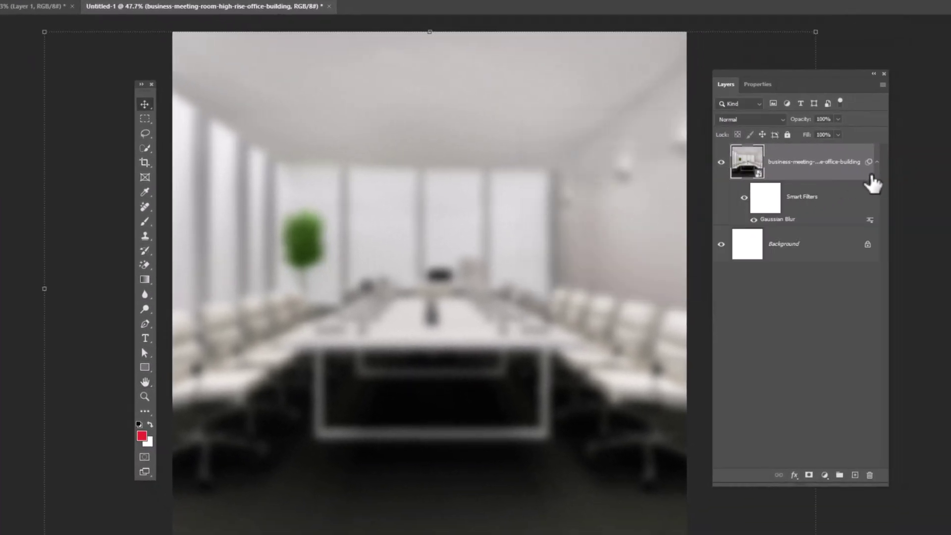
pyautogui.click(877, 161)
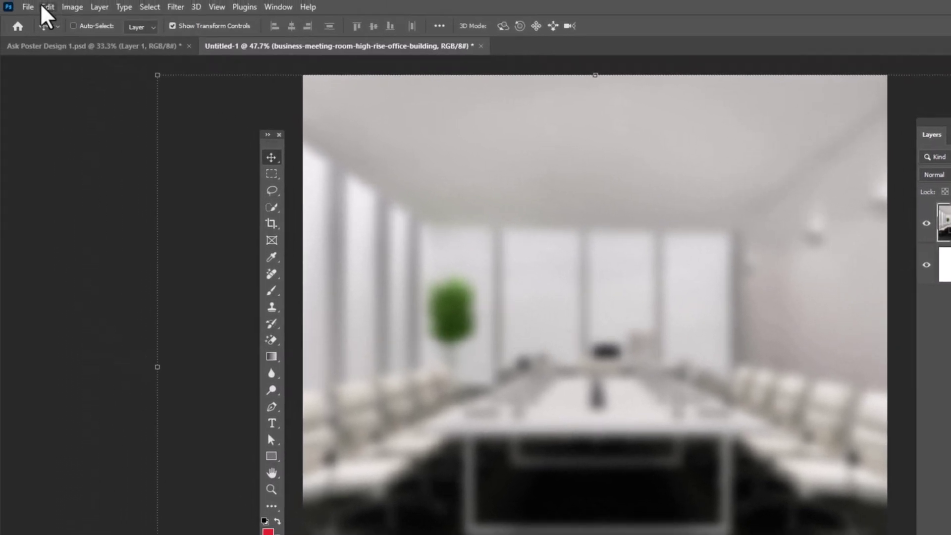
# Place BellevueAvenue-LightInfusion-13.jpg as an embedded image above the blurred meeting room
pyautogui.click(28, 7)
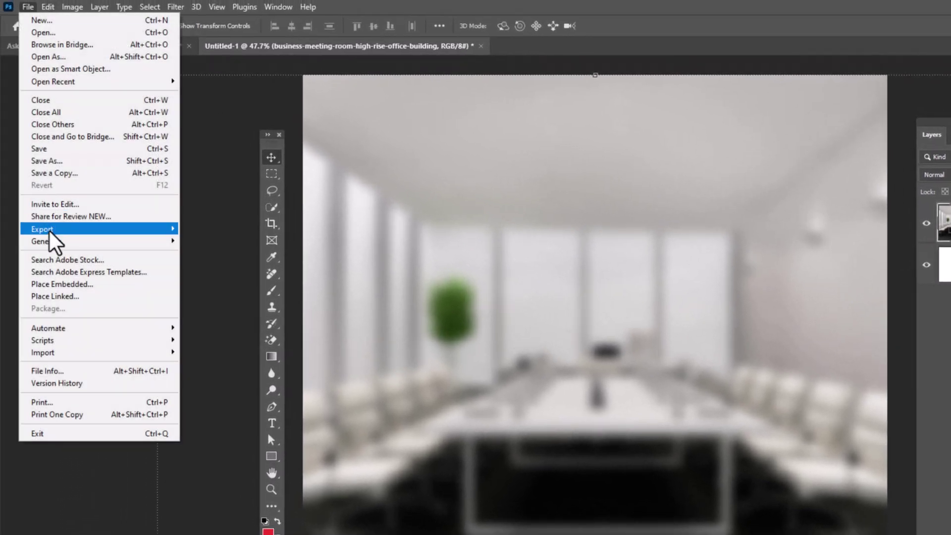
pyautogui.click(64, 284)
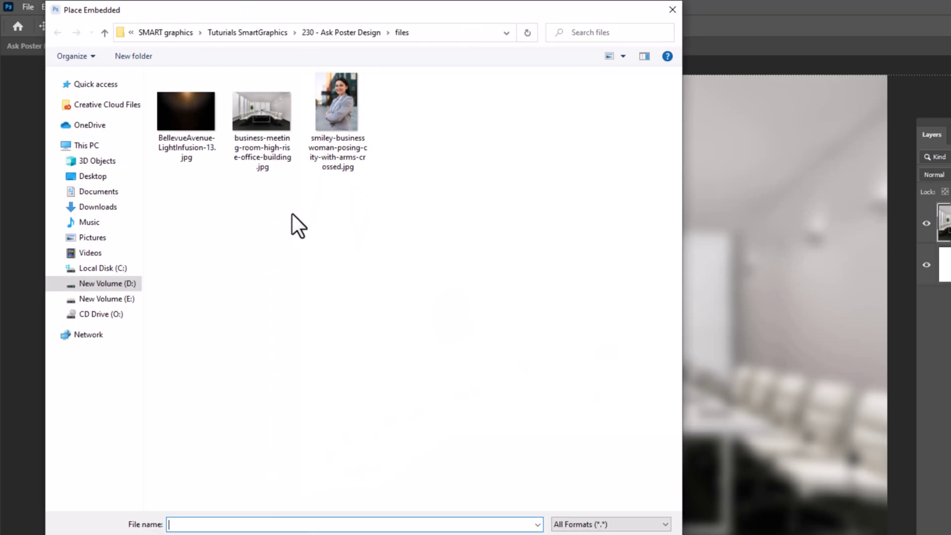
pyautogui.click(190, 122)
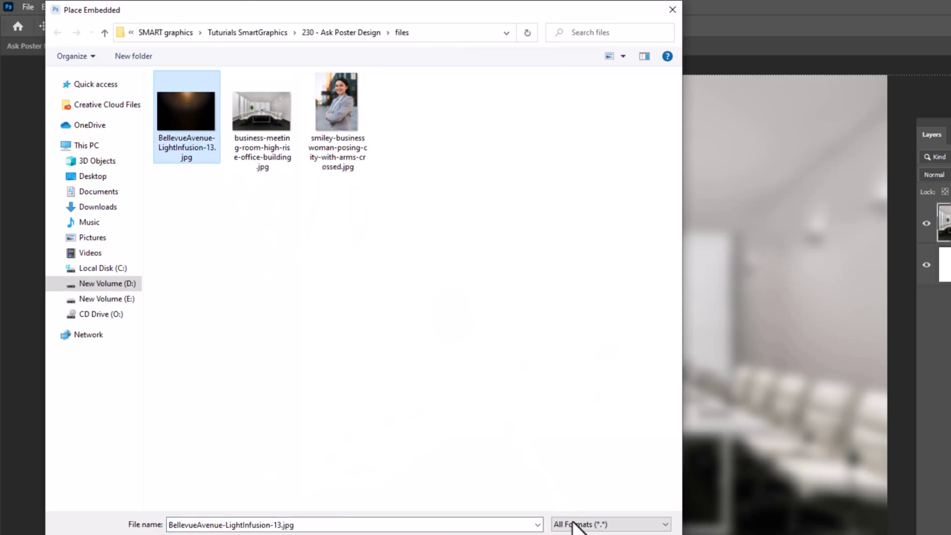
pyautogui.click(580, 534)
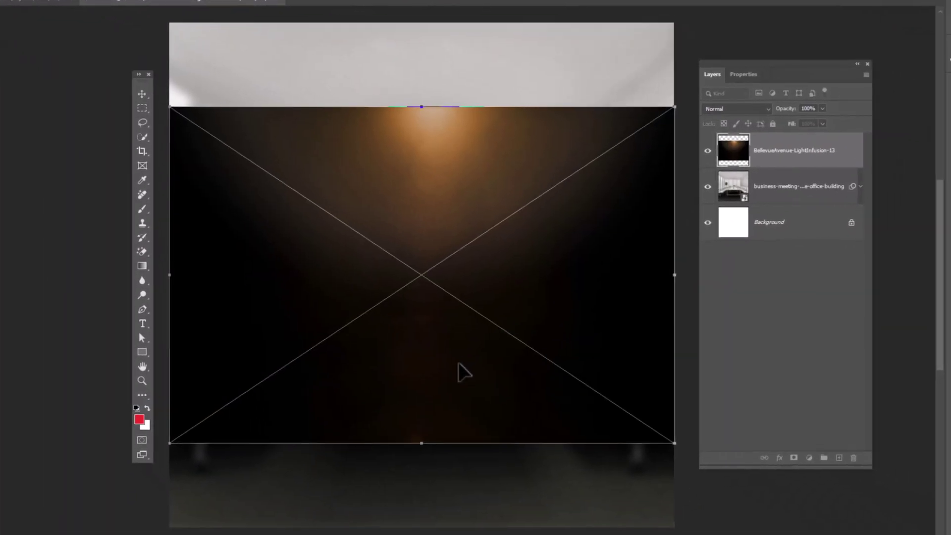
# Rotate the light image so its glow meets the canvas's left edge, scale it to cover the canvas, and set its blend mode to Screen
pyautogui.moveTo(433, 452); pyautogui.dragTo(436, 301)
pyautogui.moveTo(505, 276); pyautogui.dragTo(674, 278)
pyautogui.press('Return')
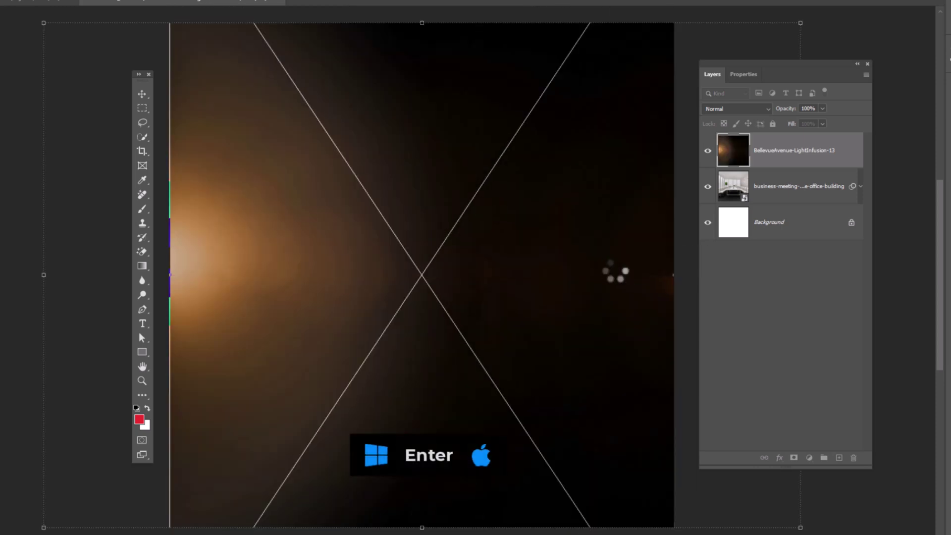
pyautogui.click(735, 108)
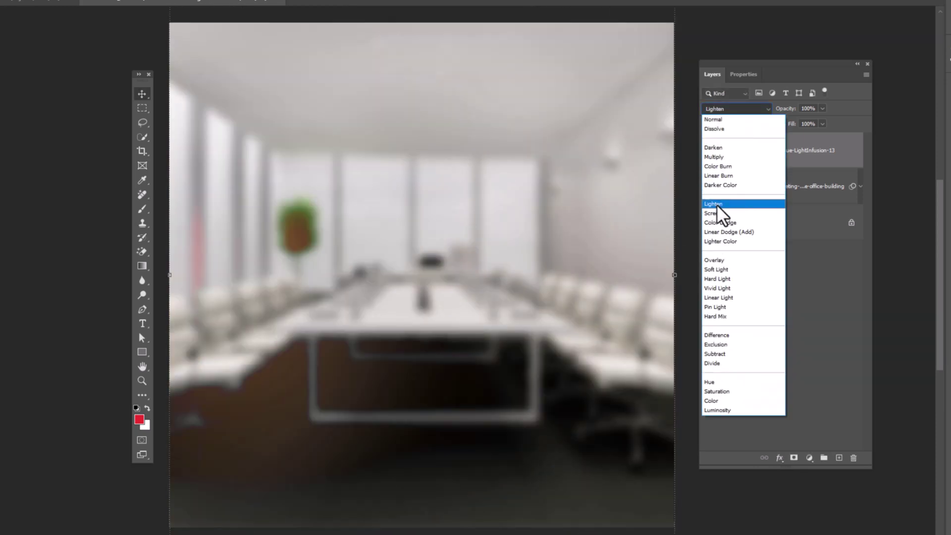
pyautogui.click(717, 213)
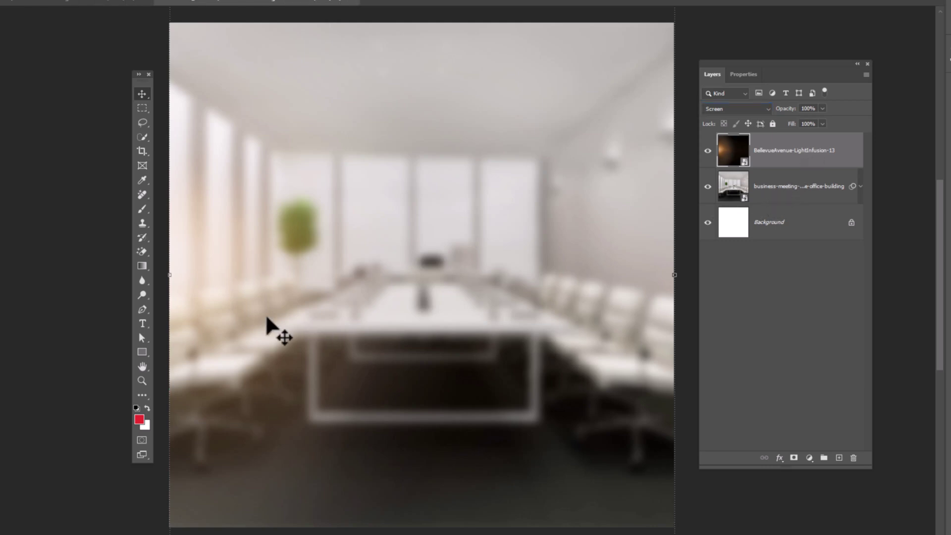
# Add a black "?" text in Arial Rounded MT Bold Regular on the canvas
pyautogui.click(144, 325)
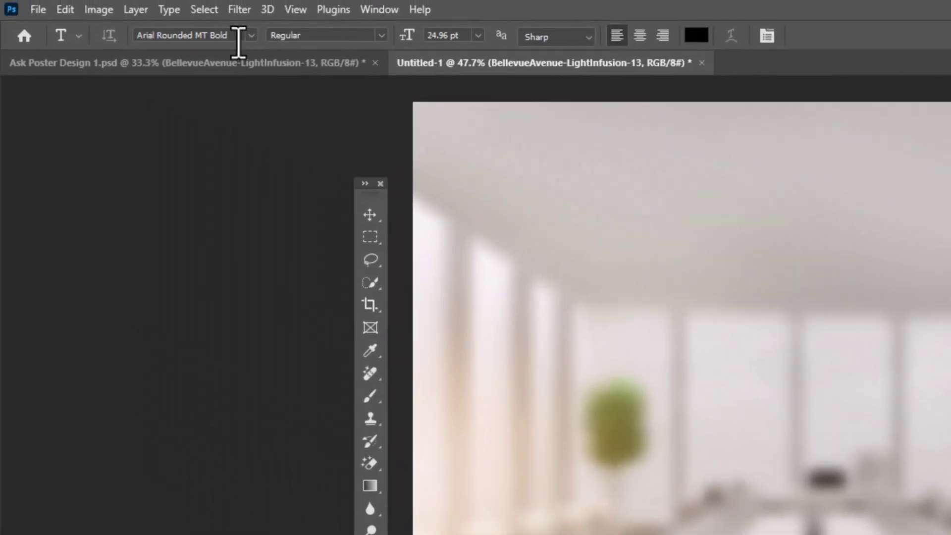
pyautogui.click(234, 37)
pyautogui.click(240, 86)
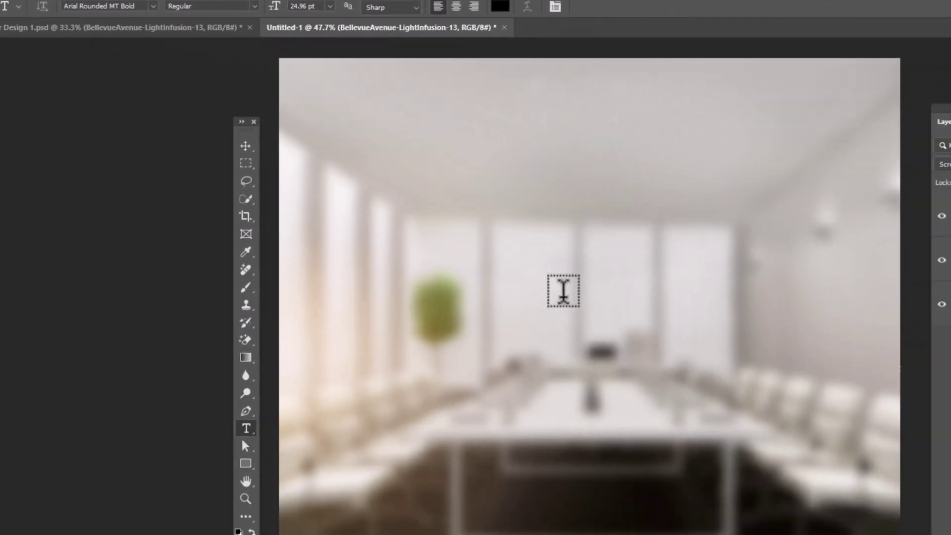
pyautogui.click(564, 295)
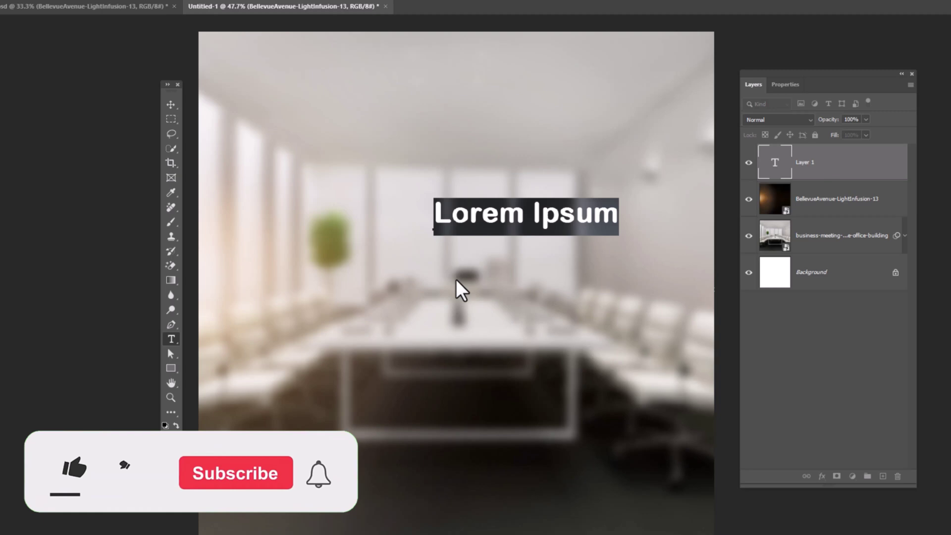
pyautogui.write('?')
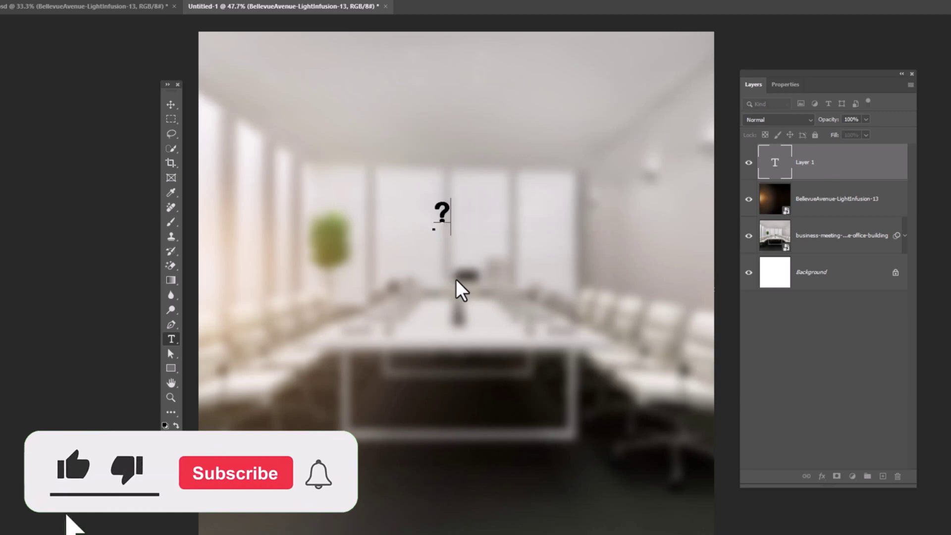
# Enlarge the question mark to about half the canvas height and move it to the middle of the canvas
pyautogui.hotkey('ctrl', 'a')
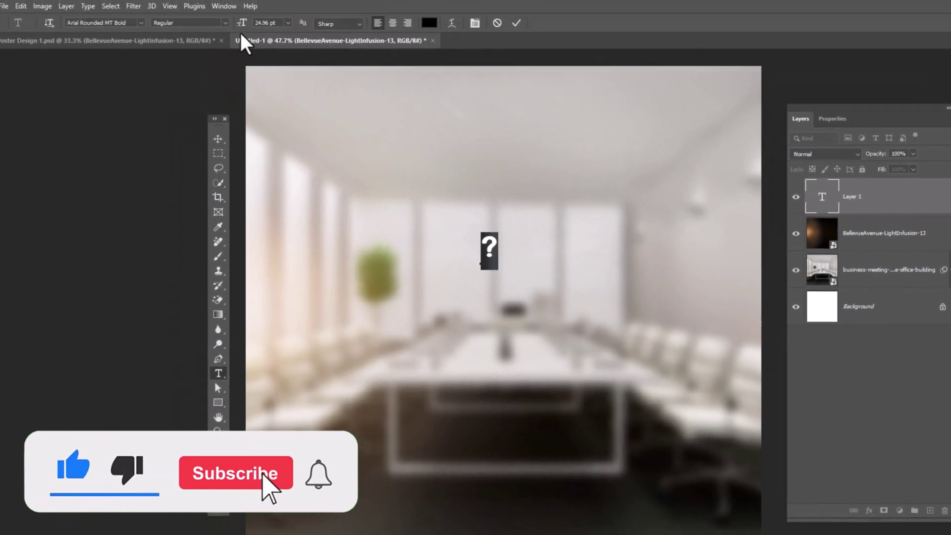
pyautogui.moveTo(241, 26); pyautogui.dragTo(412, 64)
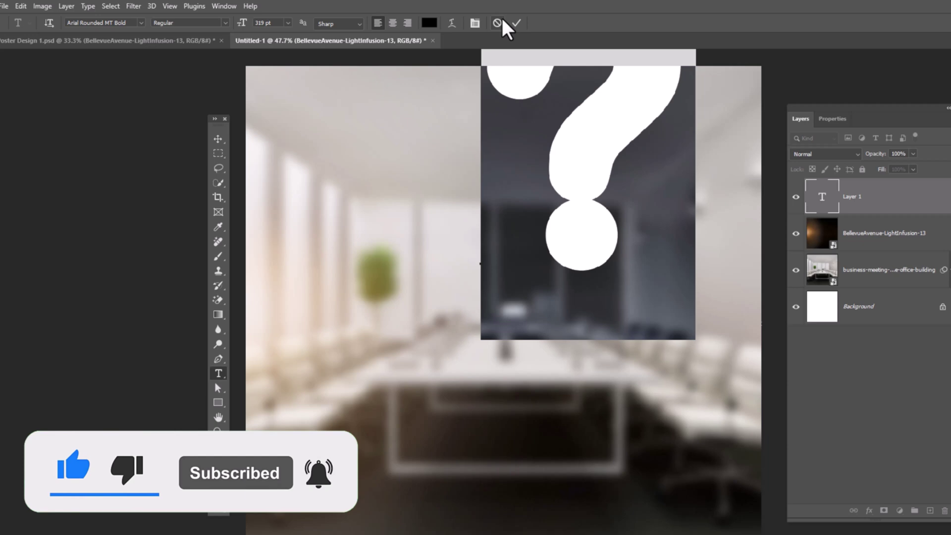
pyautogui.click(516, 23)
pyautogui.press('v')
pyautogui.moveTo(661, 133); pyautogui.dragTo(566, 304)
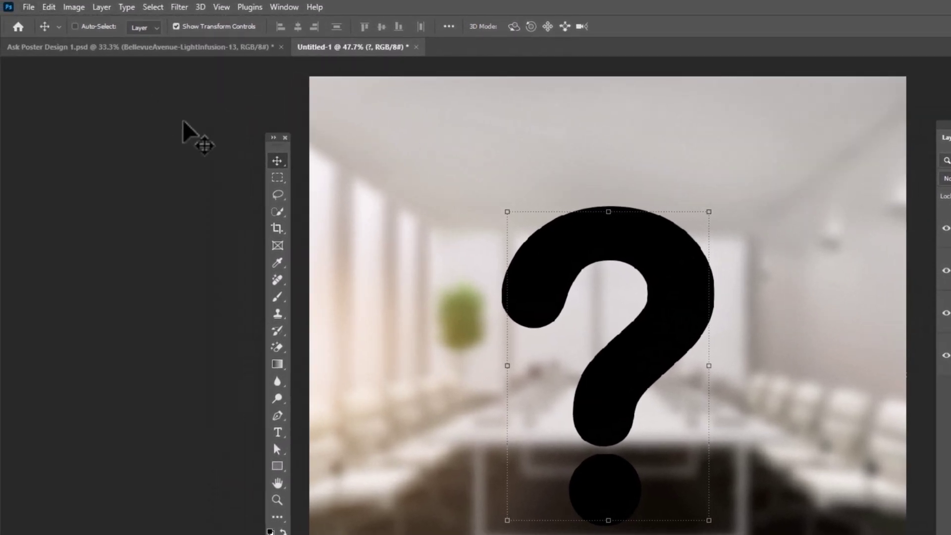
# Place smiley-businesswoman-posing-city-with-arms-crossed.jpg as an embedded image above the question mark
pyautogui.click(28, 7)
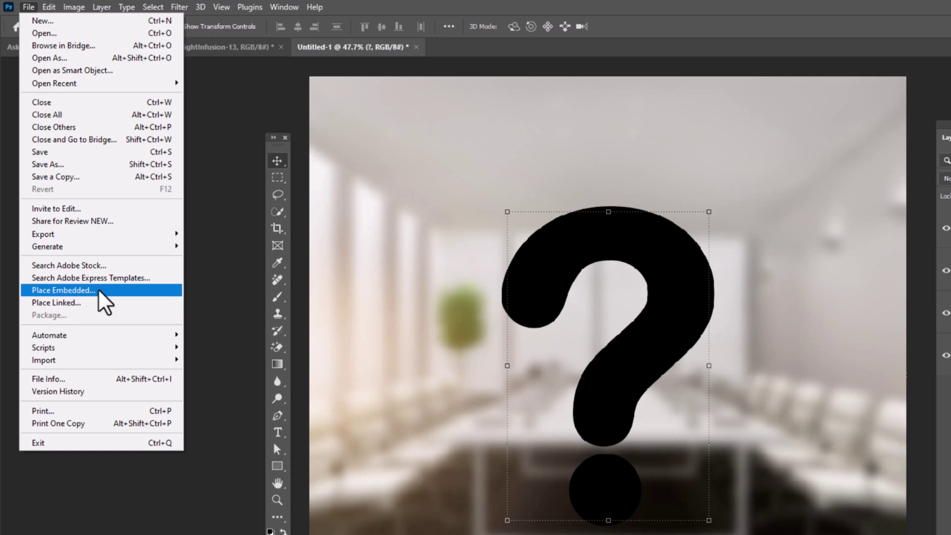
pyautogui.click(102, 289)
pyautogui.click(352, 106)
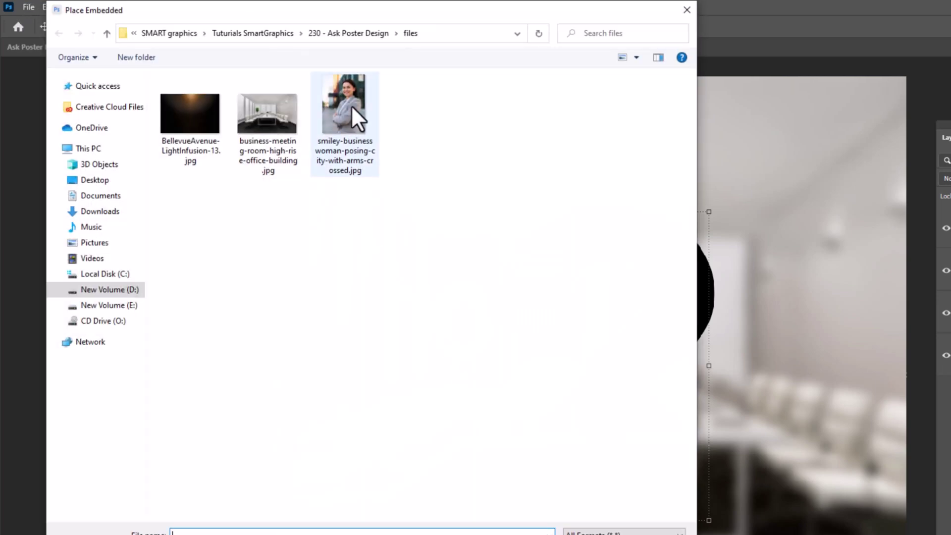
pyautogui.doubleClick(351, 105)
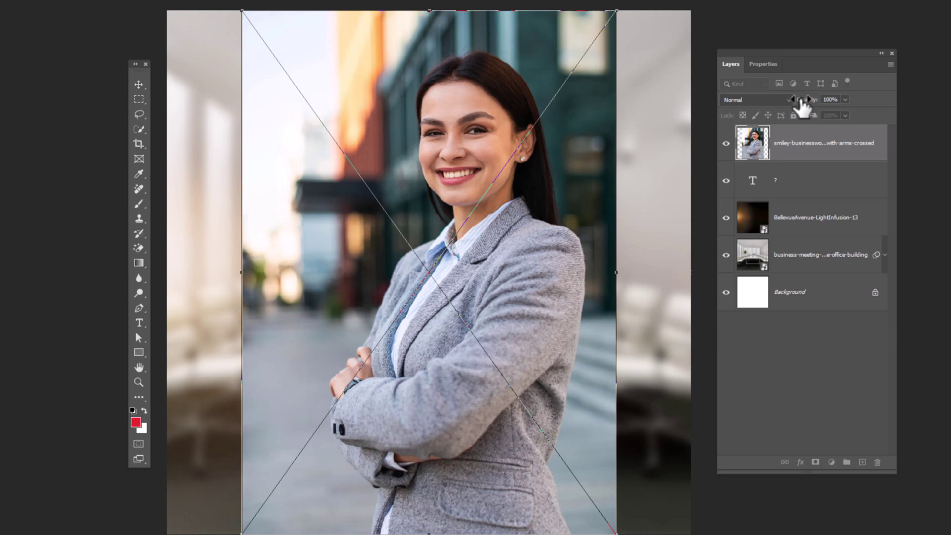
# Scale down and align the woman photo over the question mark with temporarily lowered opacity, and clip it to the question mark layer
pyautogui.moveTo(803, 105); pyautogui.dragTo(777, 113)
pyautogui.moveTo(418, 10); pyautogui.dragTo(438, 124)
pyautogui.moveTo(488, 179); pyautogui.dragTo(467, 75)
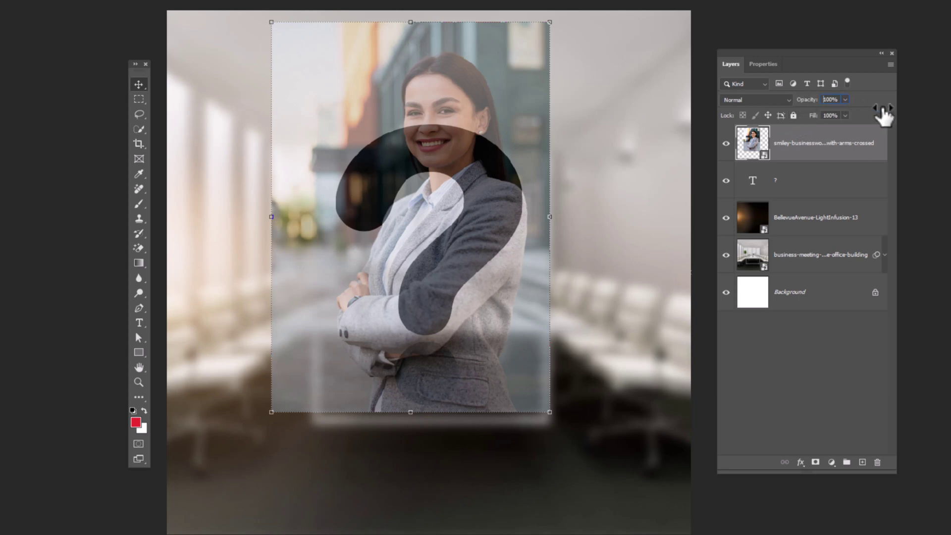
pyautogui.rightClick(796, 159)
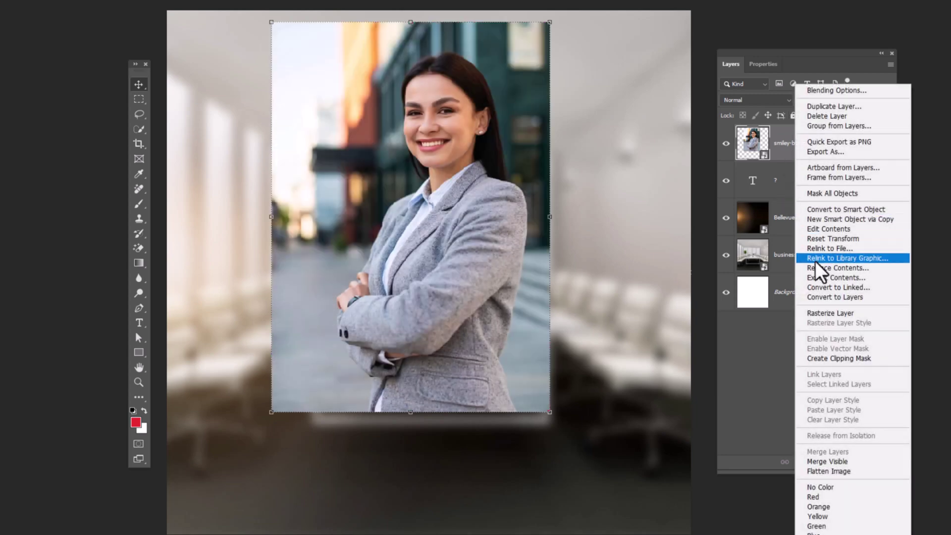
pyautogui.click(827, 358)
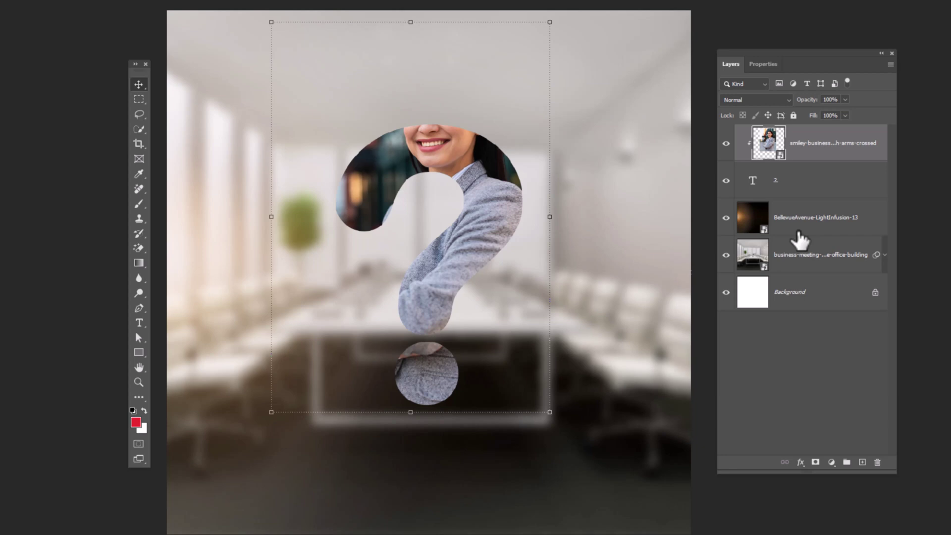
# Duplicate the woman photo layer, select its subject automatically and mask the copy to the woman only
pyautogui.hotkey('ctrl', 'j')
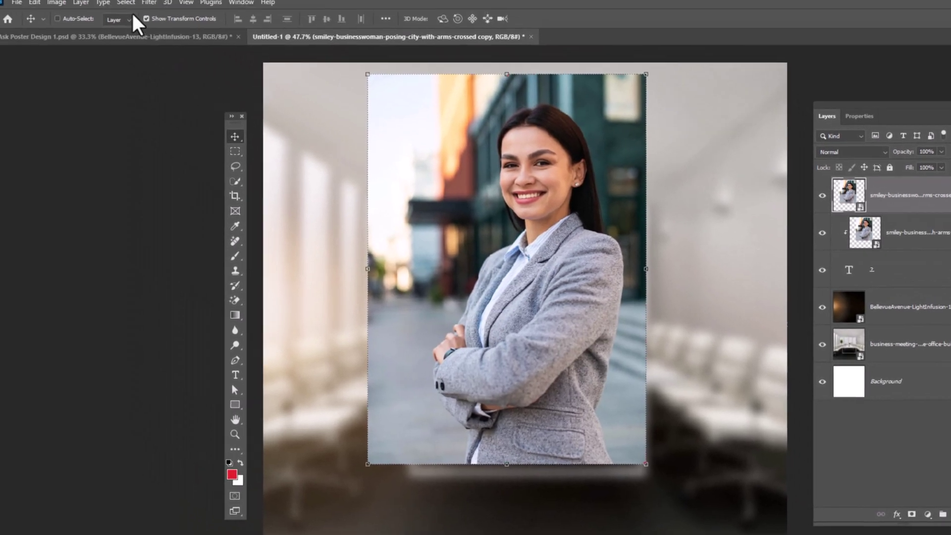
pyautogui.click(134, 6)
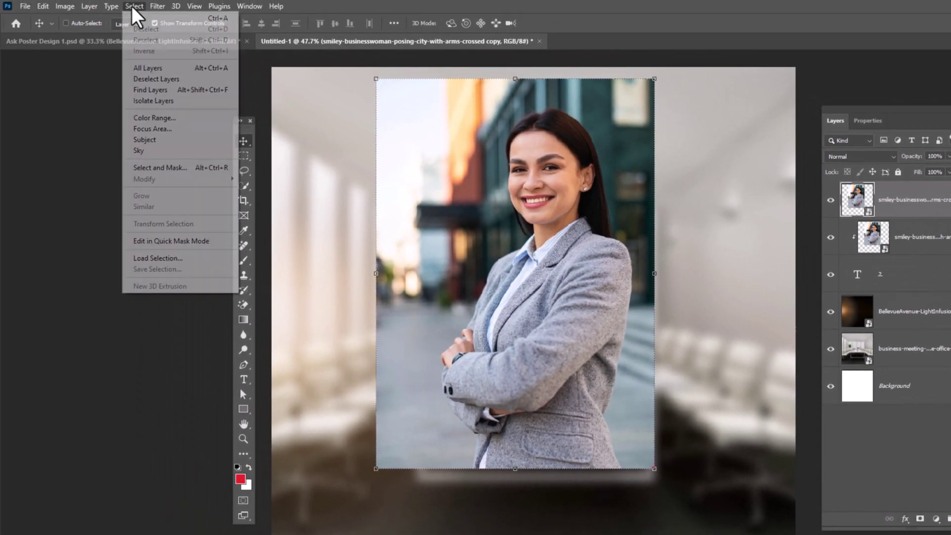
pyautogui.click(157, 141)
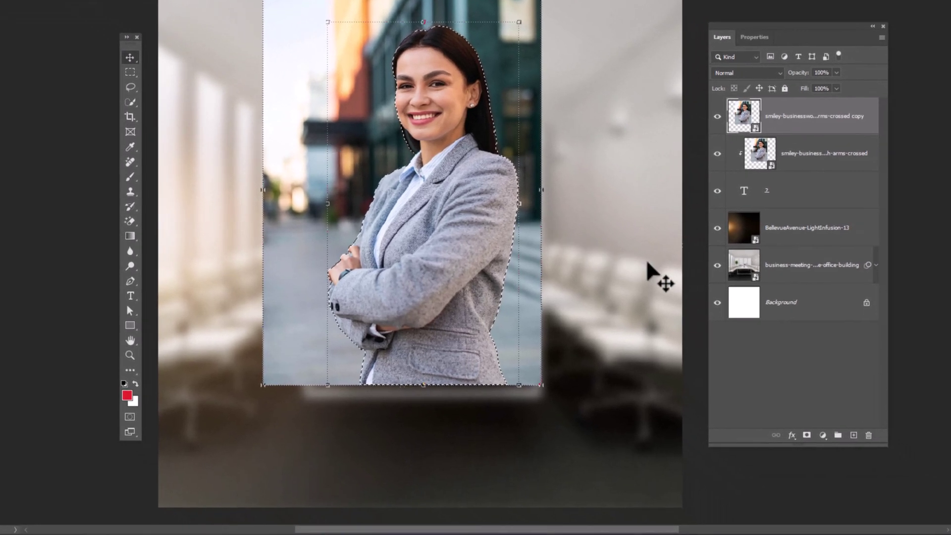
pyautogui.click(806, 436)
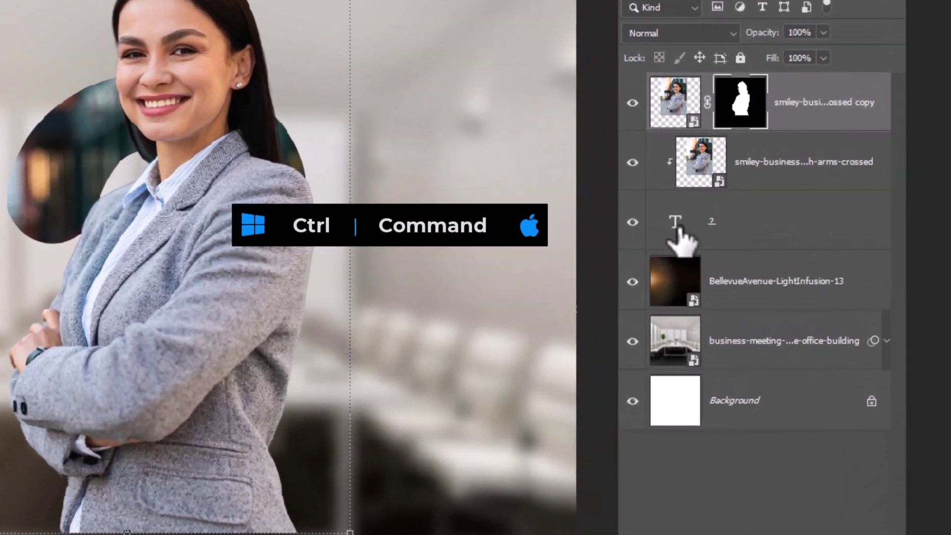
# Hide the woman's body outside the question mark by painting the copy's mask black through the inverted question mark selection, leaving her head uncovered
pyautogui.keyDown('ctrl'); pyautogui.click(675, 224); pyautogui.keyUp('ctrl')
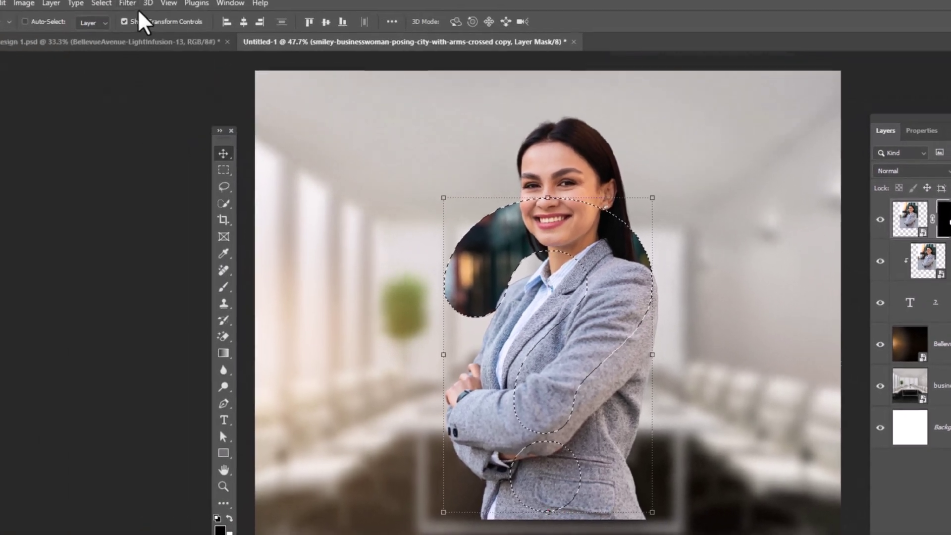
pyautogui.click(102, 3)
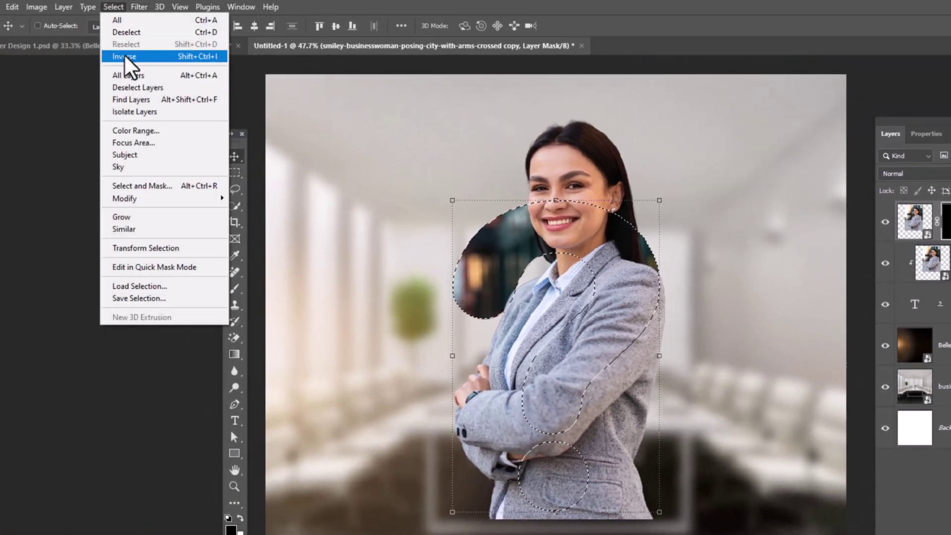
pyautogui.click(123, 57)
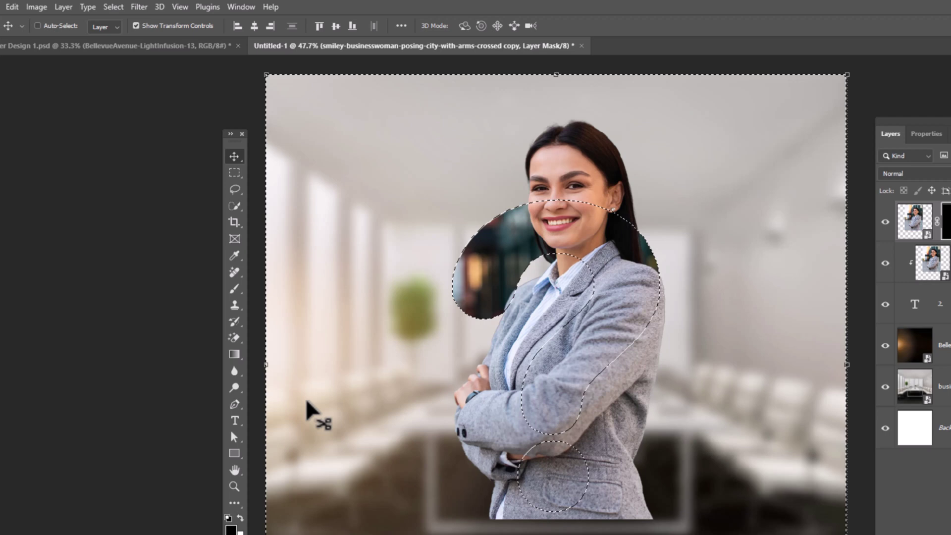
pyautogui.click(232, 290)
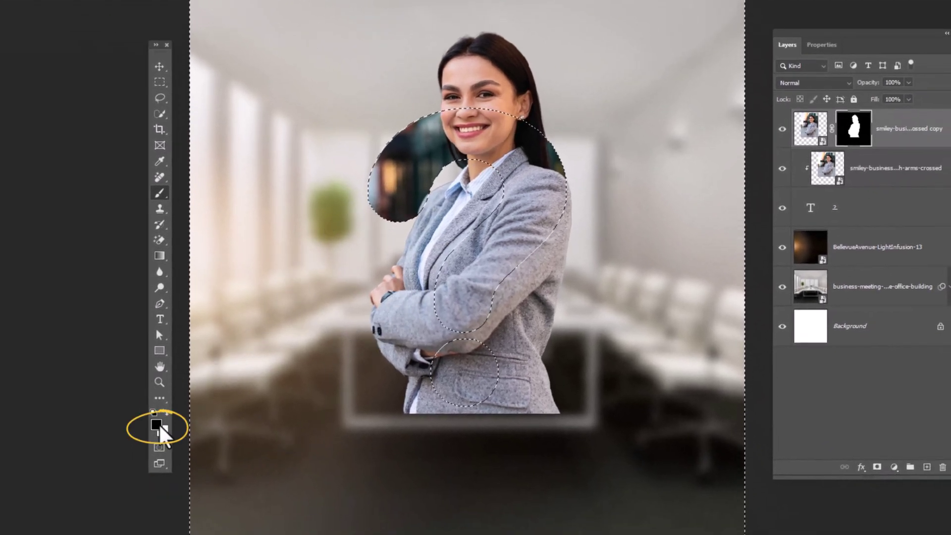
pyautogui.rightClick(455, 190)
pyautogui.moveTo(431, 187)
pyautogui.mouseDown()
pyautogui.moveTo(484, 191)
pyautogui.moveTo(441, 225)
pyautogui.moveTo(388, 308)
pyautogui.moveTo(463, 340)
pyautogui.moveTo(418, 384)
pyautogui.moveTo(537, 343)
pyautogui.moveTo(537, 268)
pyautogui.moveTo(567, 206)
pyautogui.moveTo(526, 354)
pyautogui.moveTo(601, 367)
pyautogui.moveTo(420, 378)
pyautogui.moveTo(473, 347)
pyautogui.mouseUp()
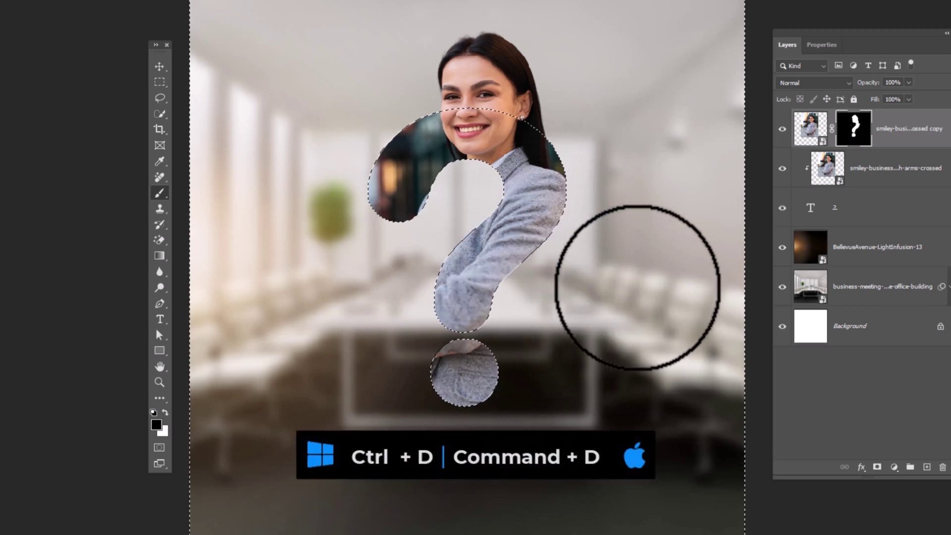
pyautogui.hotkey('ctrl', 'd')
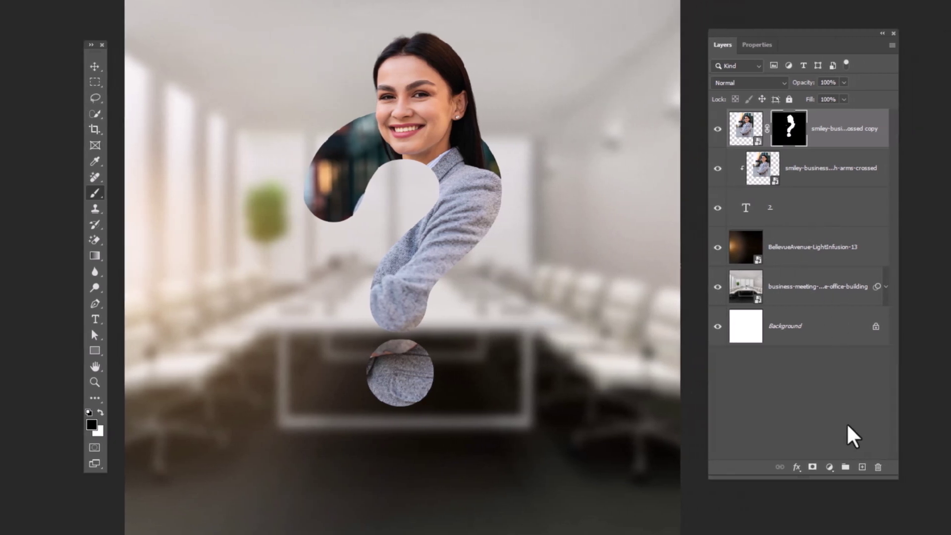
# Paint the question mark's dot red (#e82b2b) with the Brush on a new layer clipped to the masked woman copy
pyautogui.click(862, 467)
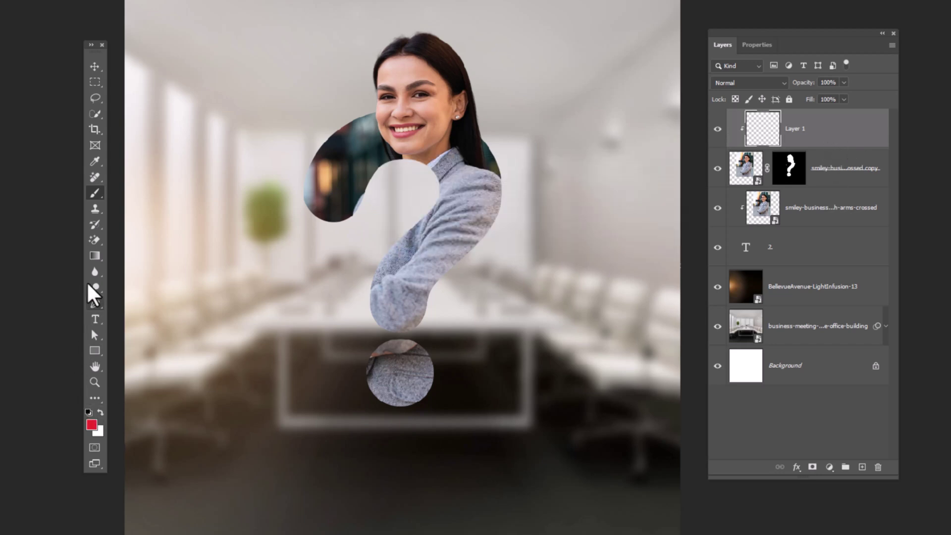
pyautogui.click(91, 425)
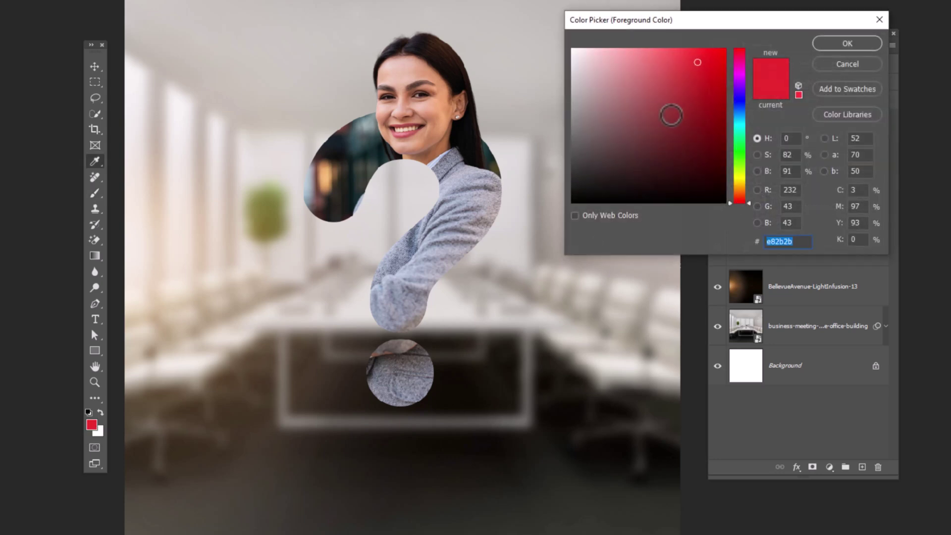
pyautogui.click(824, 48)
pyautogui.press('b')
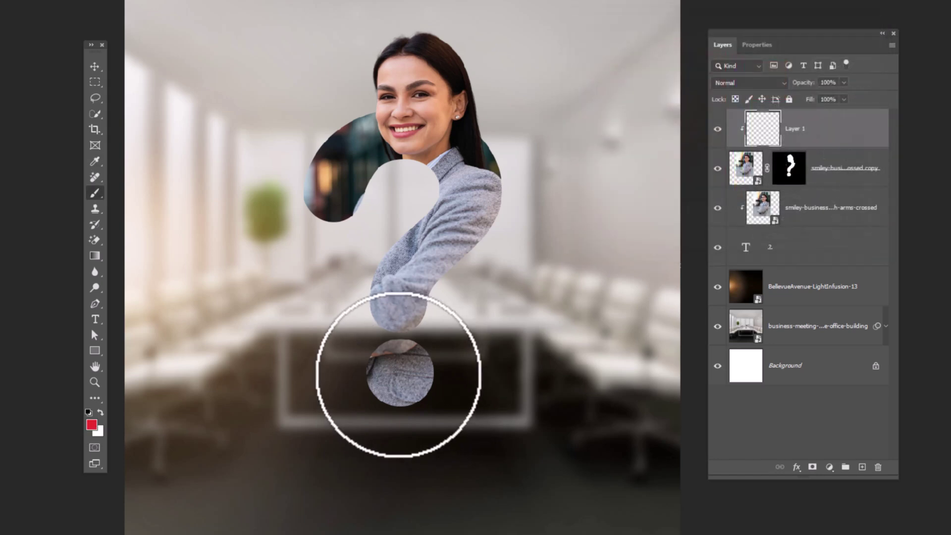
pyautogui.click(400, 373)
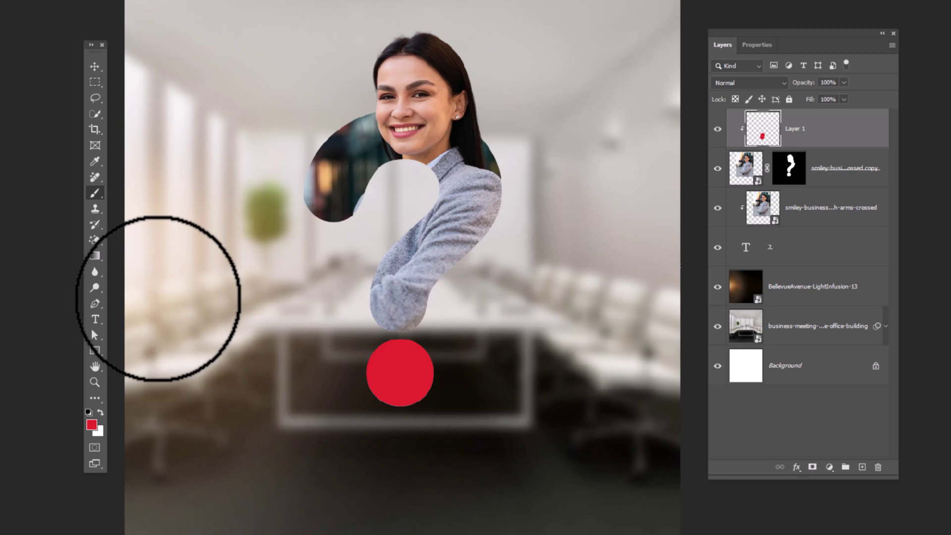
# Add the text "ASK" below the red dot in Adobe Clean Bold SemiCondensed at 36 pt
pyautogui.click(93, 318)
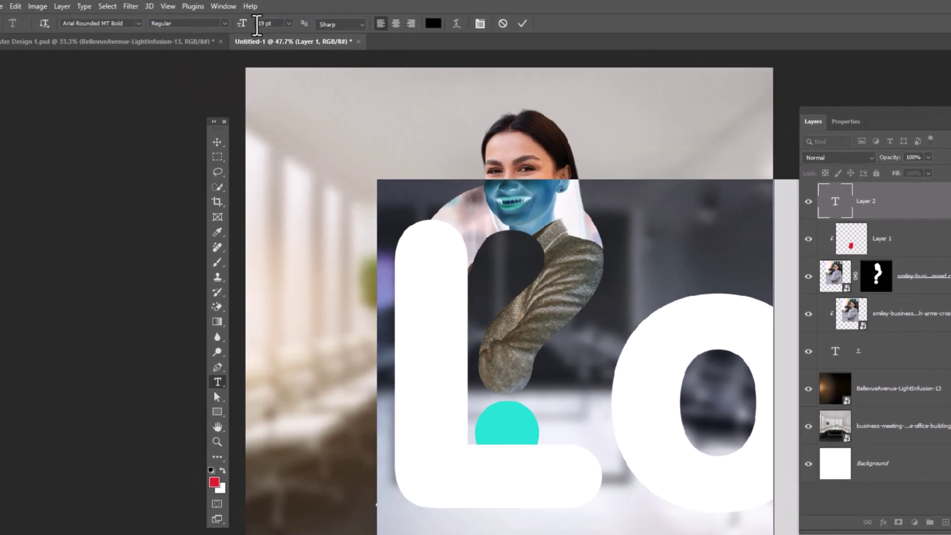
pyautogui.click(289, 24)
pyautogui.click(275, 158)
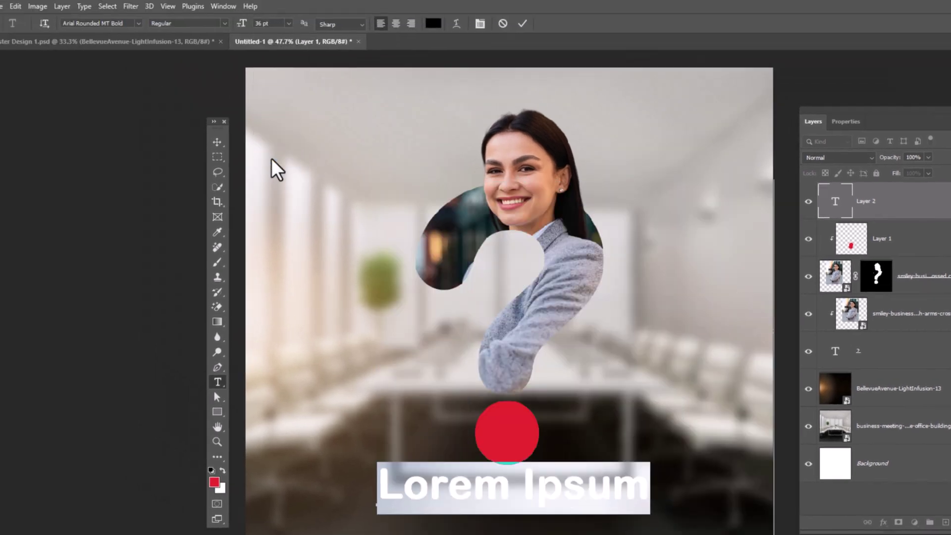
pyautogui.click(139, 23)
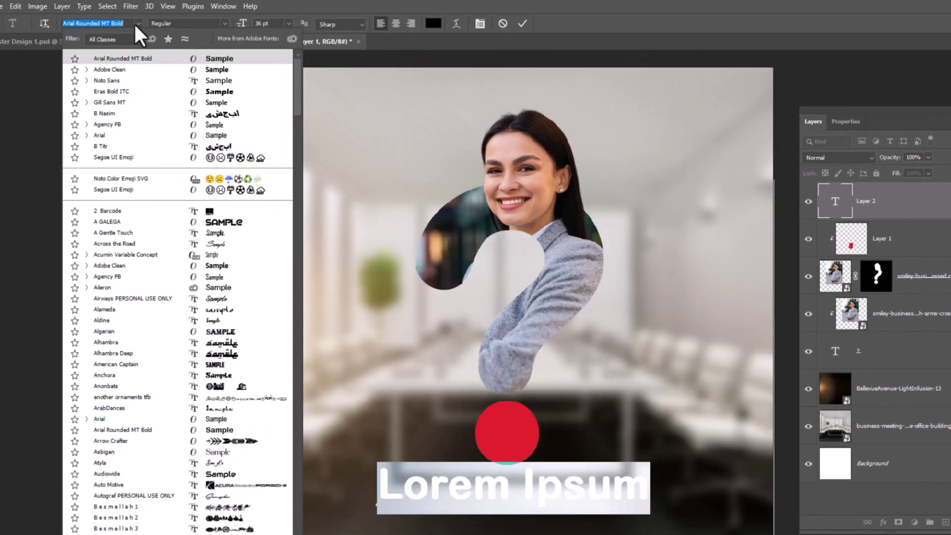
pyautogui.click(135, 70)
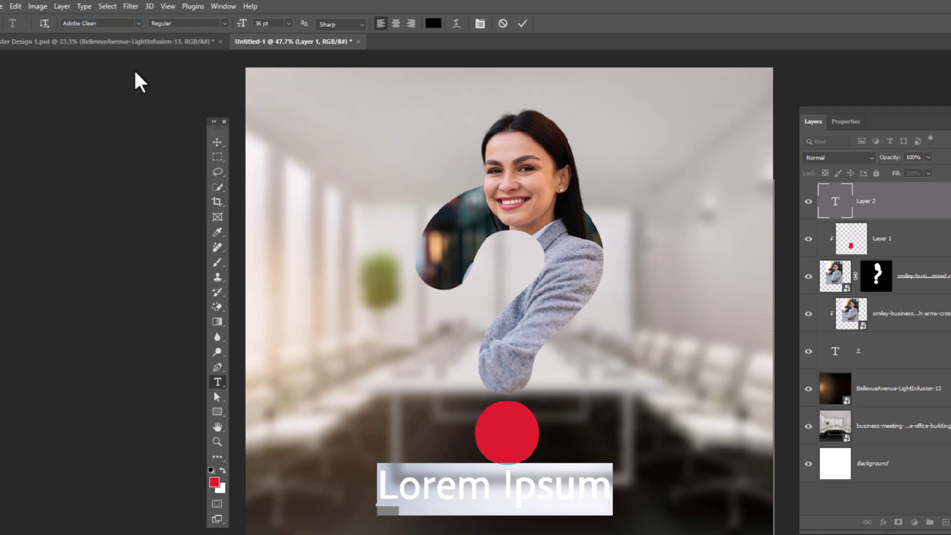
pyautogui.click(224, 23)
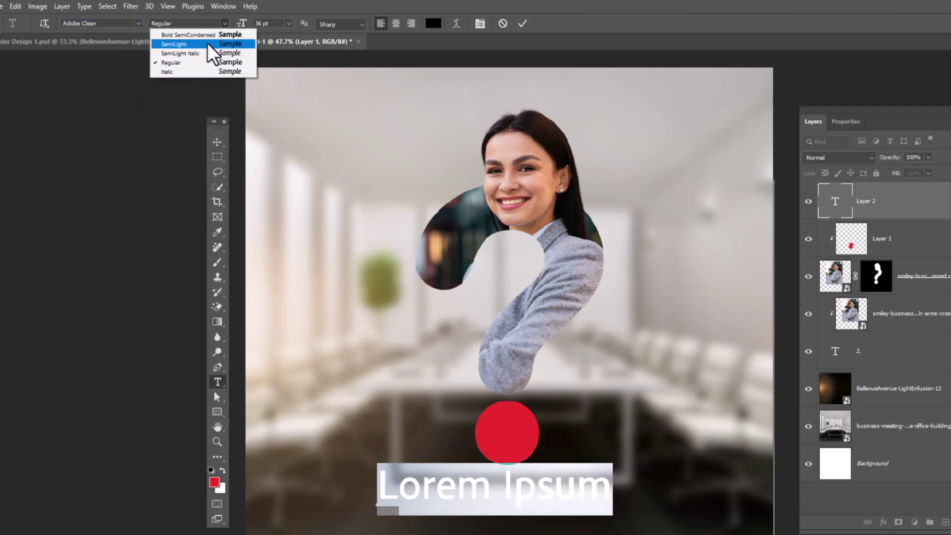
pyautogui.click(188, 34)
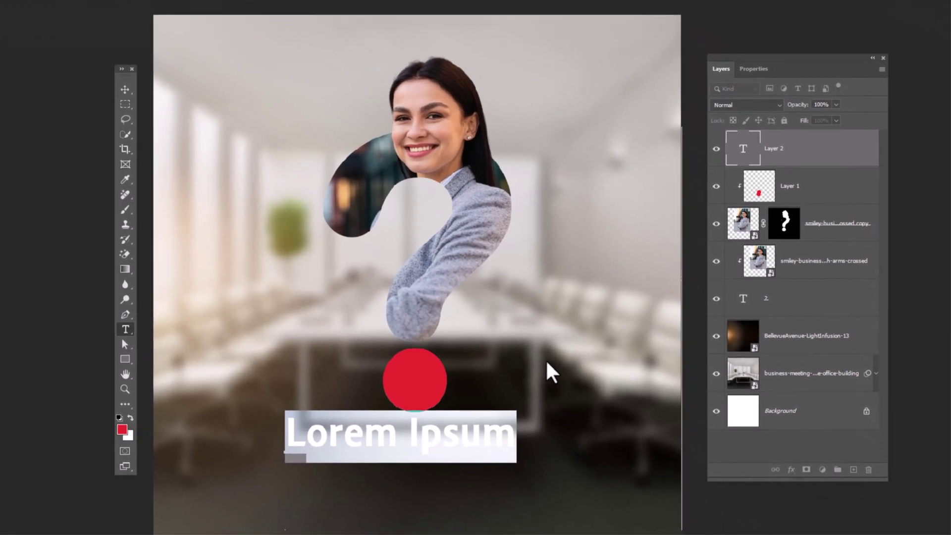
pyautogui.write('ASK')
# Set the color of the ASK text to white (ffffff)
pyautogui.hotkey('ctrl', 'a')
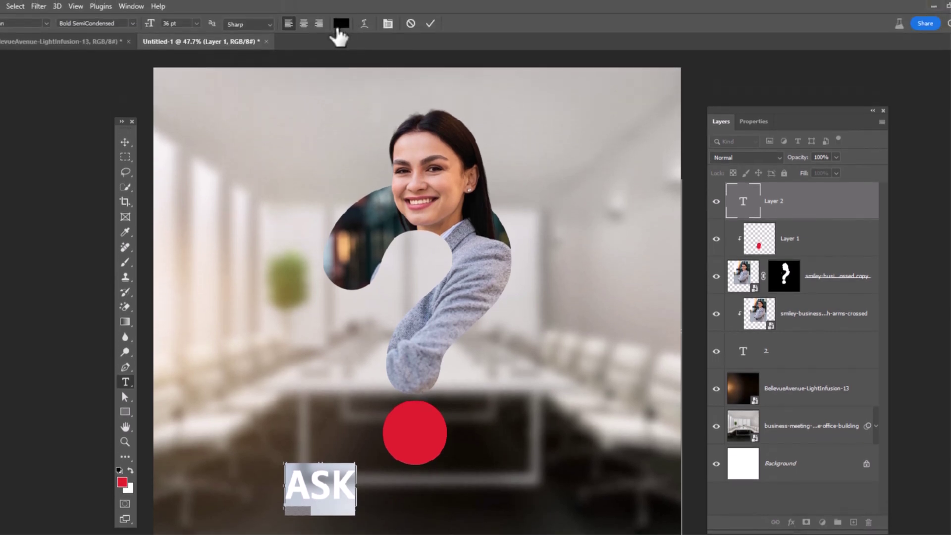
pyautogui.click(341, 23)
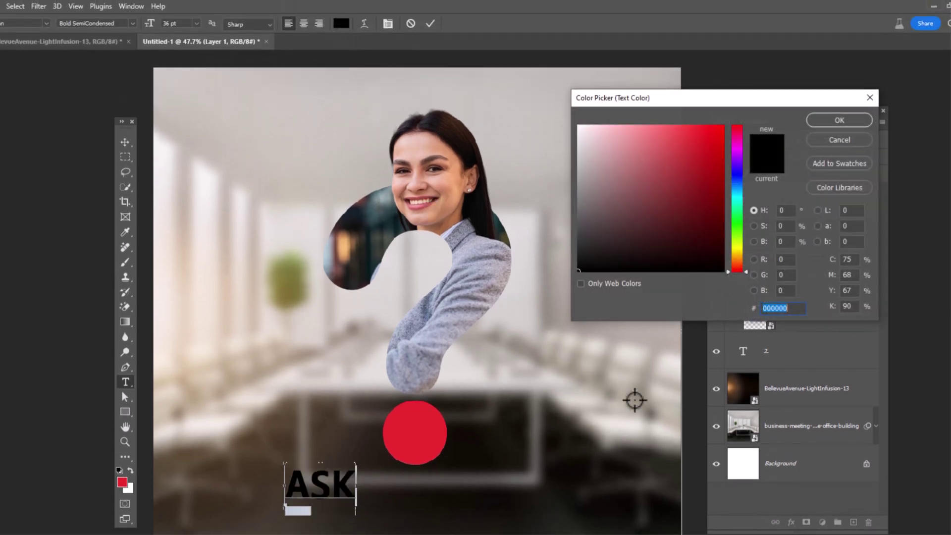
pyautogui.write('ffffff')
pyautogui.click(822, 122)
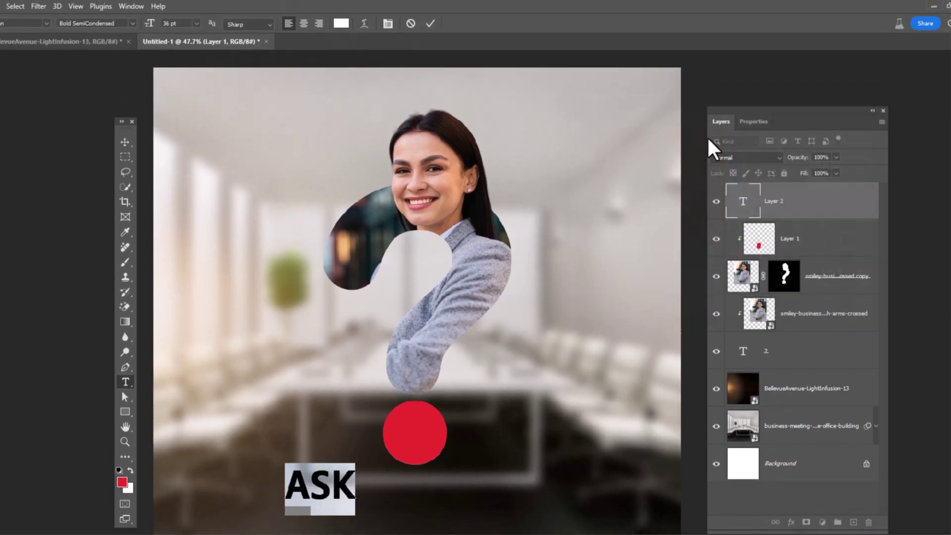
pyautogui.click(430, 23)
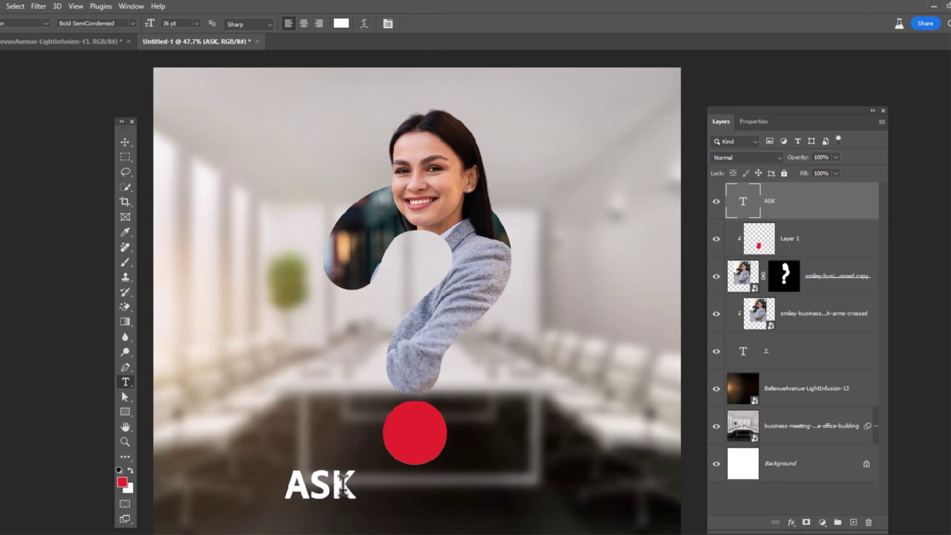
# Enlarge the ASK text to about 158% and place it with the K overlapping the left half of the red dot
pyautogui.press('v')
pyautogui.moveTo(345, 499); pyautogui.dragTo(399, 447)
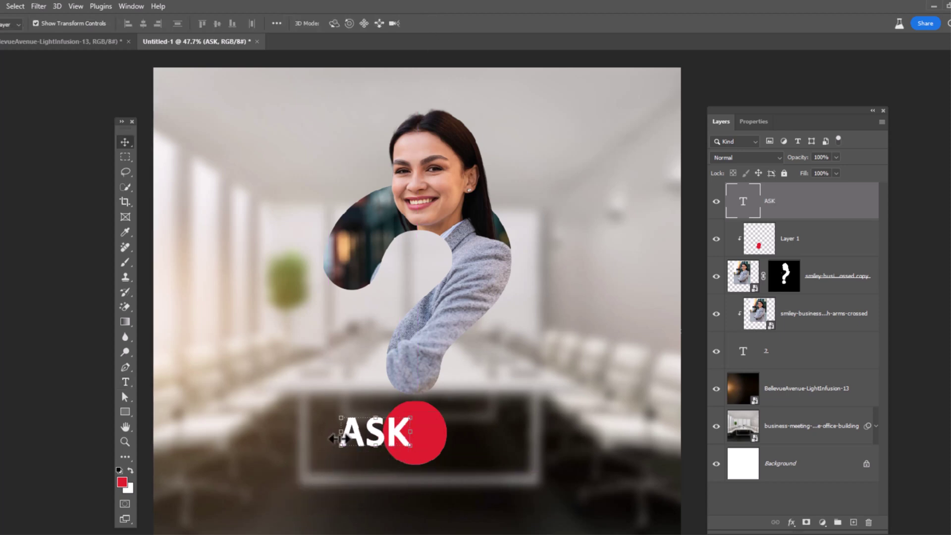
pyautogui.moveTo(339, 437); pyautogui.dragTo(292, 429)
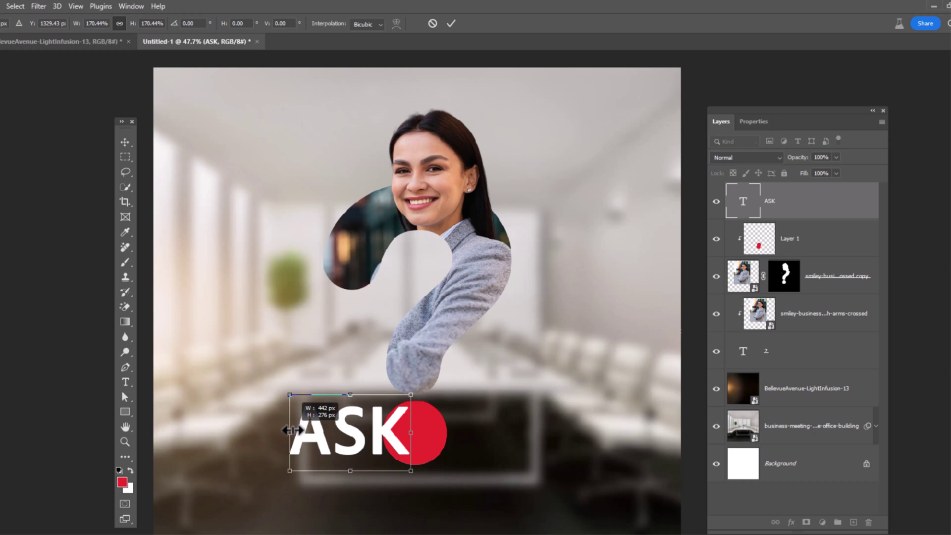
pyautogui.moveTo(382, 441); pyautogui.dragTo(388, 443)
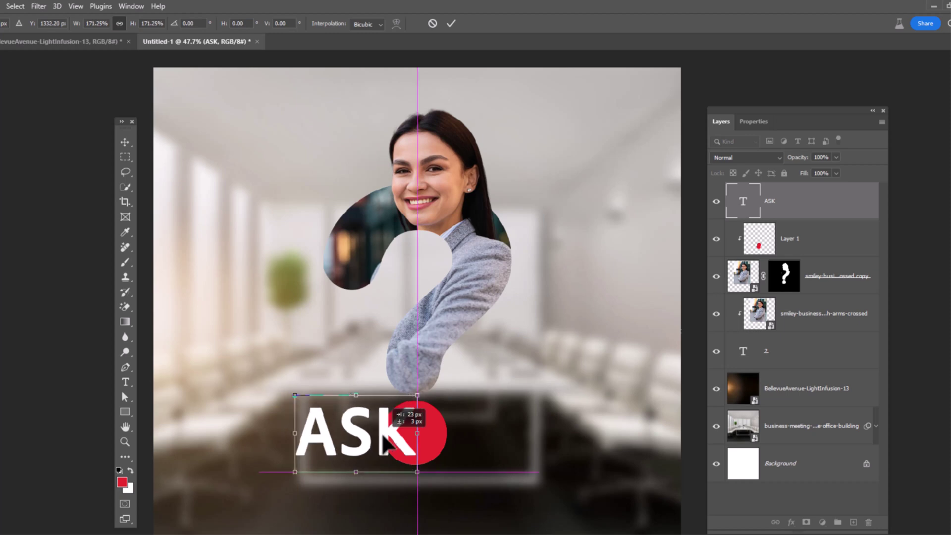
pyautogui.moveTo(296, 397); pyautogui.dragTo(304, 401)
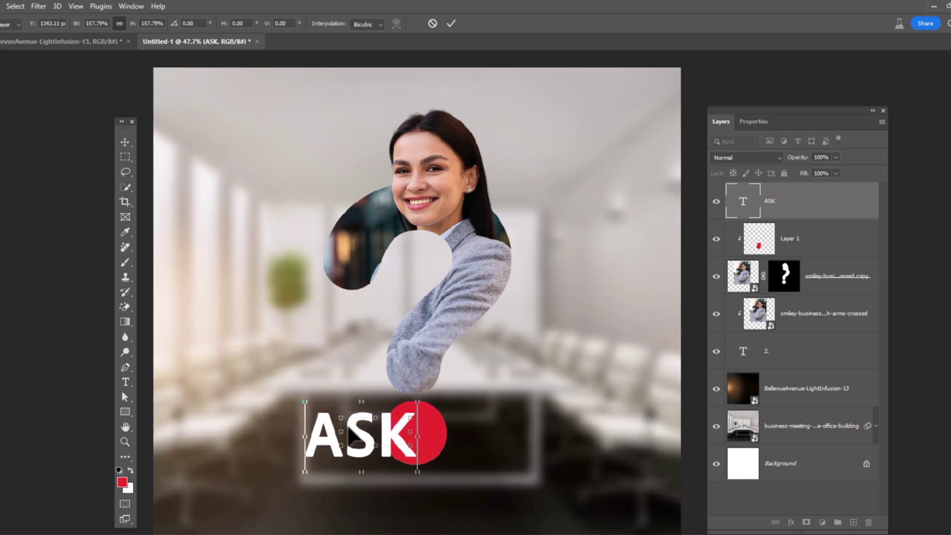
pyautogui.press('Return')
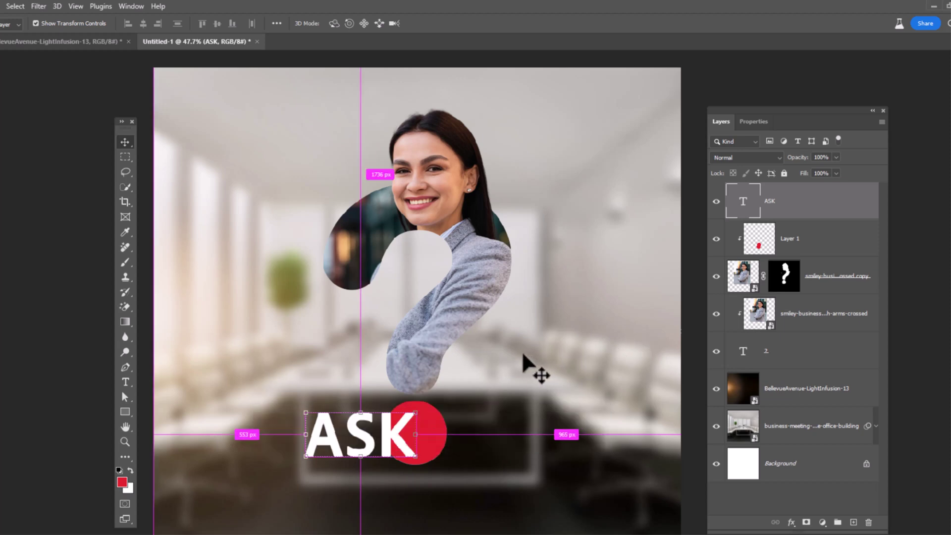
# Duplicate the ASK text, move the copy below the question mark layer and place it to the right of the red dot
pyautogui.hotkey('ctrl', 'j')
pyautogui.moveTo(817, 218); pyautogui.dragTo(809, 405)
pyautogui.moveTo(371, 454); pyautogui.dragTo(496, 448)
# Change the copied text to "ME" and nudge it slightly behind the dot's right edge, level with ASK
pyautogui.doubleClick(743, 388)
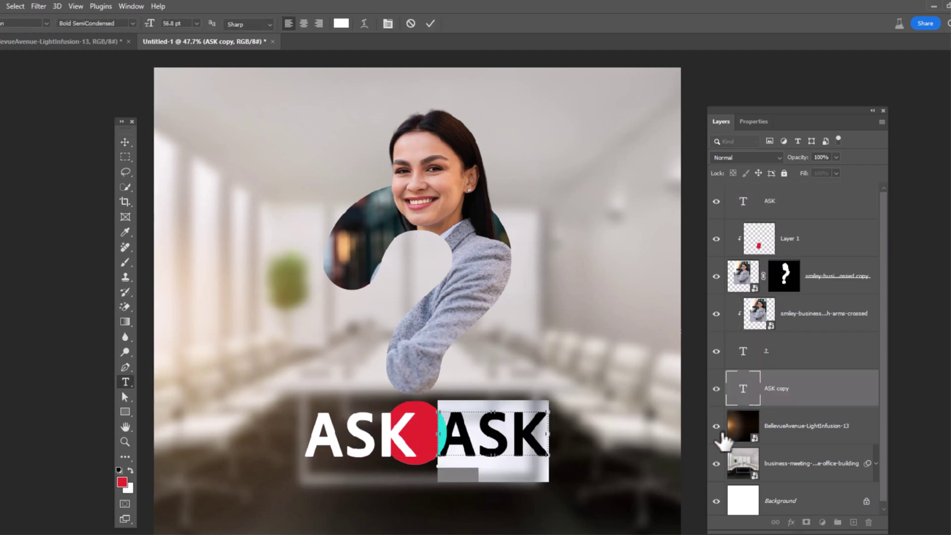
pyautogui.write('ME')
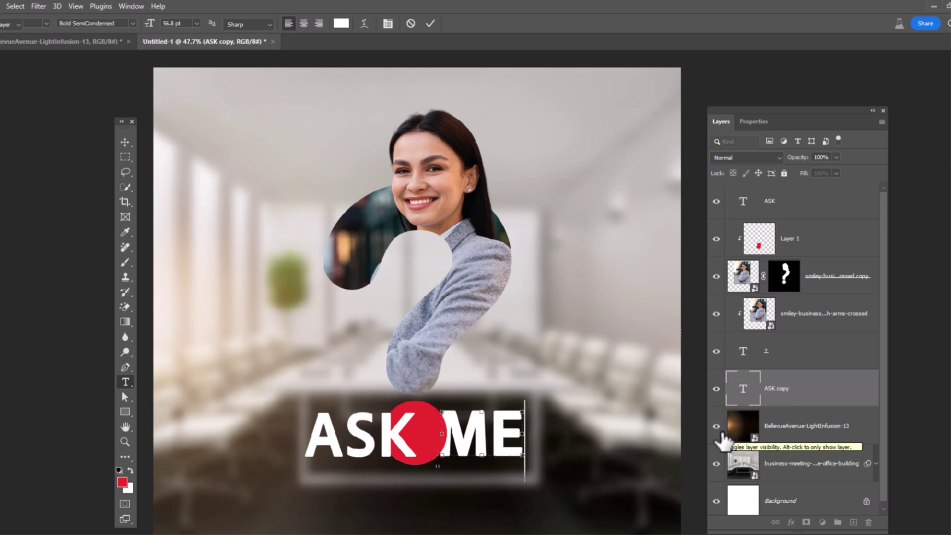
pyautogui.hotkey('ctrl', 'Return')
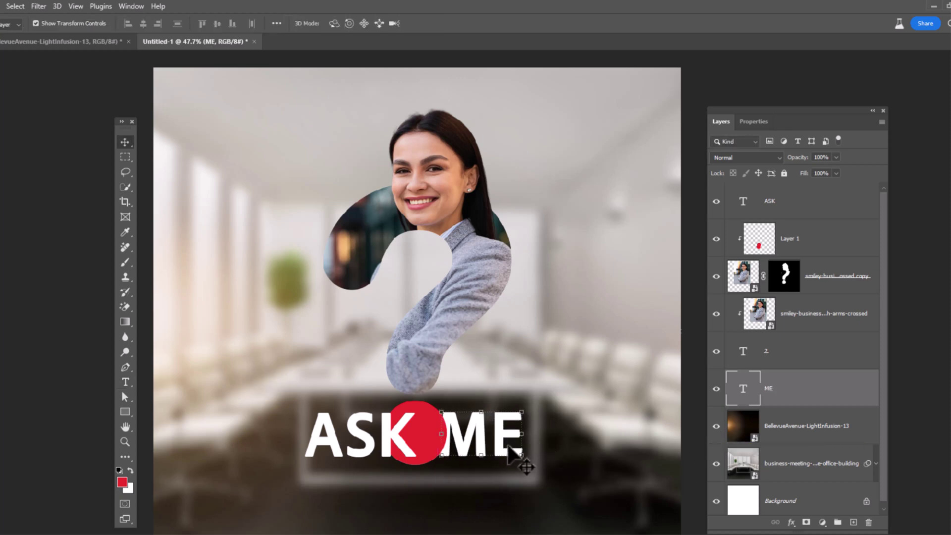
pyautogui.moveTo(508, 446); pyautogui.dragTo(503, 447)
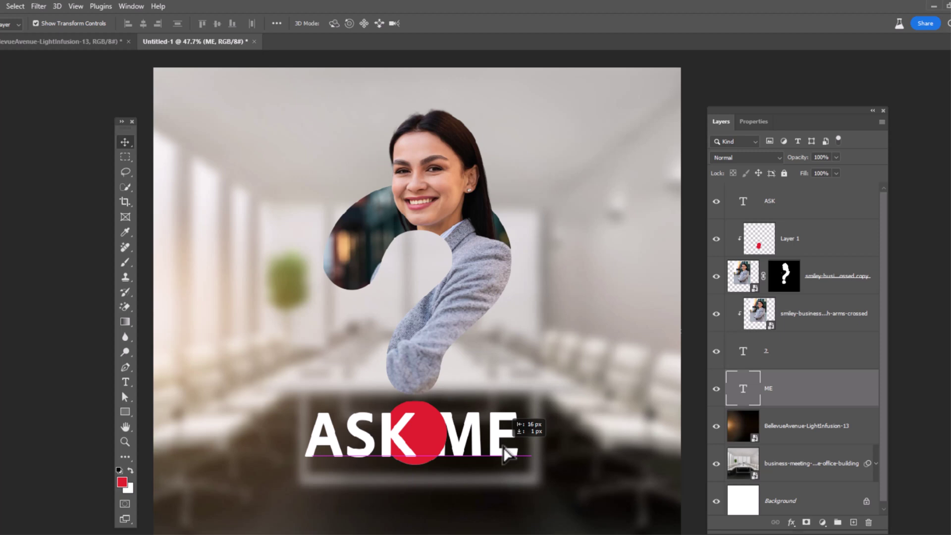
pyautogui.moveTo(506, 453); pyautogui.dragTo(508, 455)
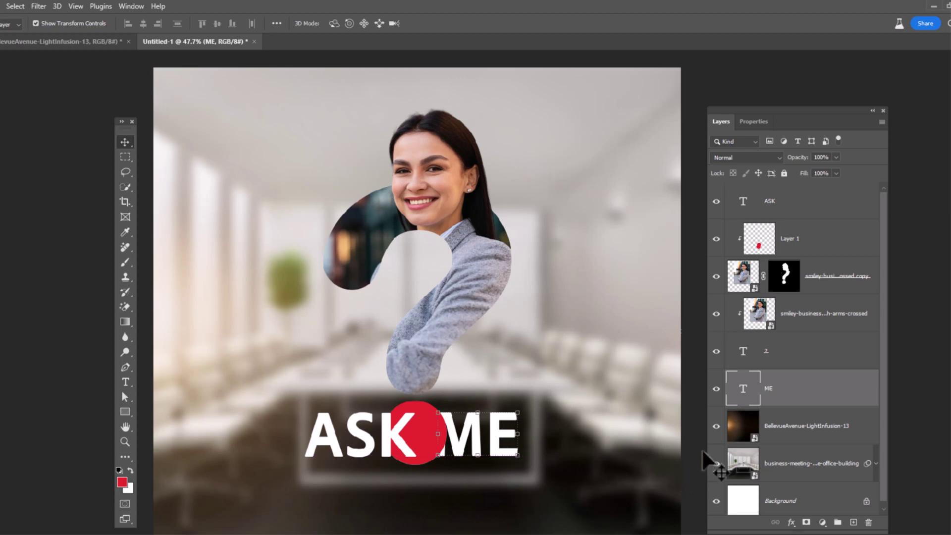
# Add a paragraph text box of placeholder text directly beneath ASK ME, above the ASK layer, in Regular style at 6 pt
pyautogui.click(846, 203)
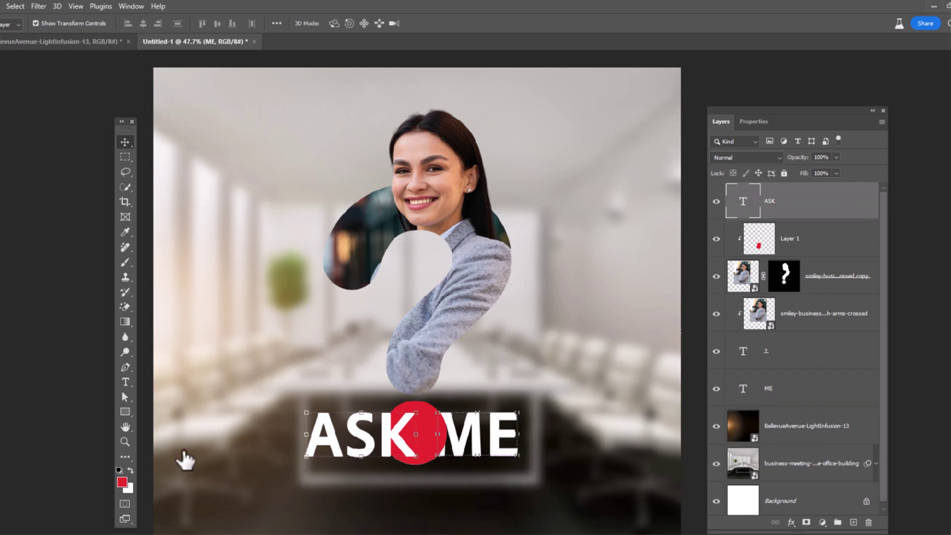
pyautogui.press('t')
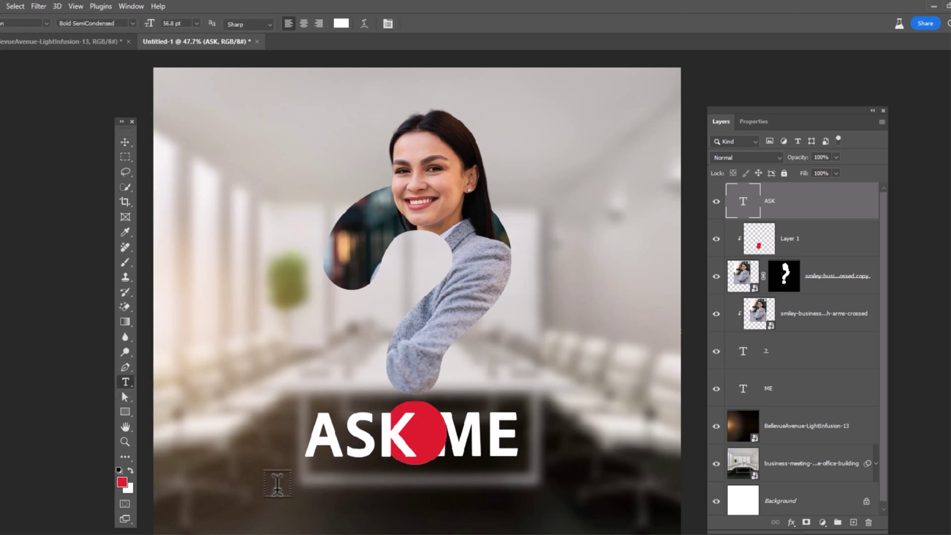
pyautogui.moveTo(284, 478); pyautogui.dragTo(531, 503)
pyautogui.click(196, 23)
pyautogui.click(182, 65)
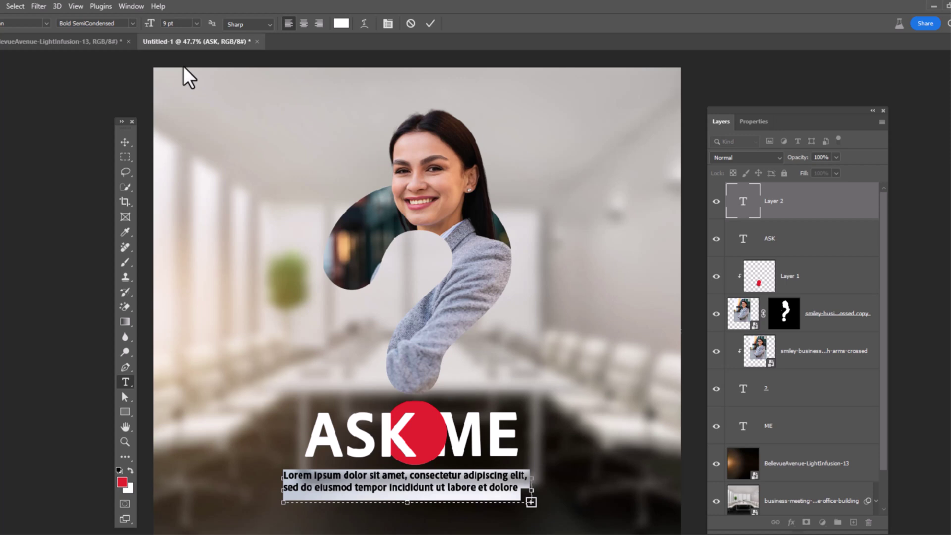
pyautogui.click(132, 24)
pyautogui.click(91, 61)
pyautogui.moveTo(150, 24); pyautogui.dragTo(150, 30)
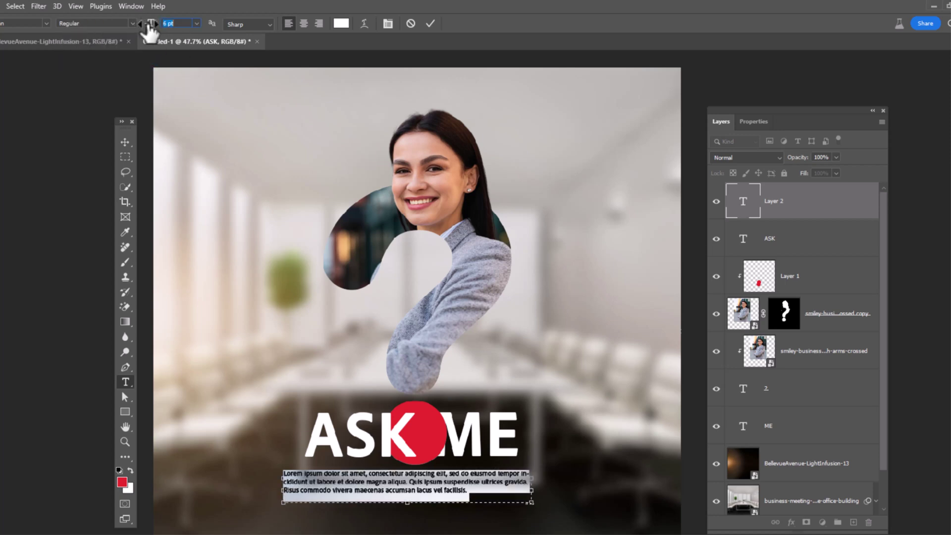
# Center the placeholder paragraph, narrow its box to about 782 px to match ASK ME, and shorten the text to end with "vel facilisis."
pyautogui.click(303, 23)
pyautogui.moveTo(282, 491); pyautogui.dragTo(305, 491)
pyautogui.moveTo(531, 491); pyautogui.dragTo(521, 491)
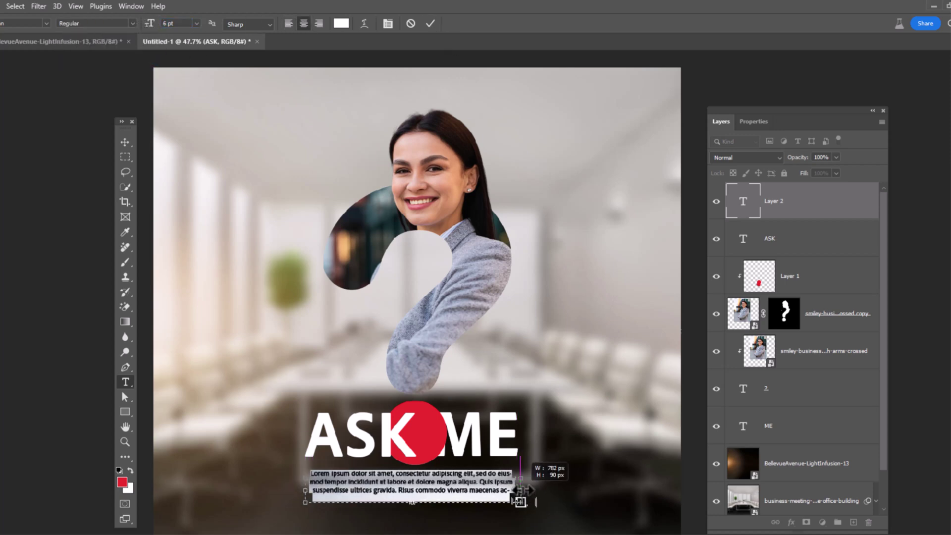
pyautogui.tripleClick(493, 491)
pyautogui.press('BackSpace')
pyautogui.hotkey('ctrl', 'Return')
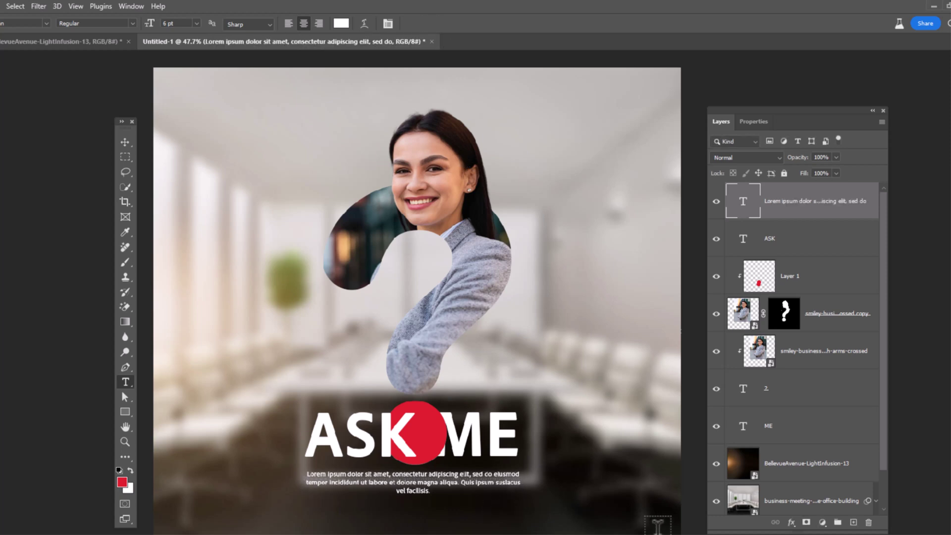
# Add the two-line text "IF YOU HAVE / ANY QUESTION" to the left of the question mark and set it to 11 pt
pyautogui.click(258, 308)
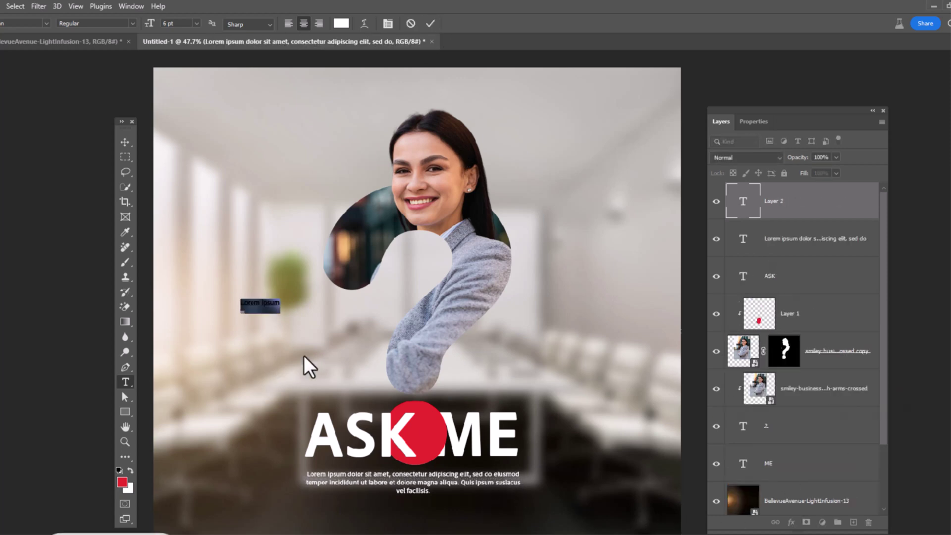
pyautogui.write('IF YOU HAVE')
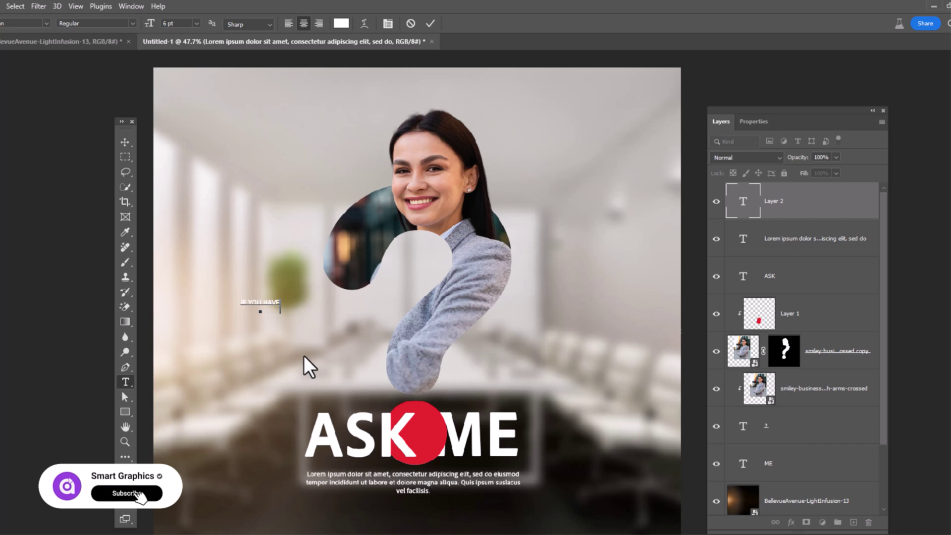
pyautogui.press('Return')
pyautogui.write('ANY QUESTION')
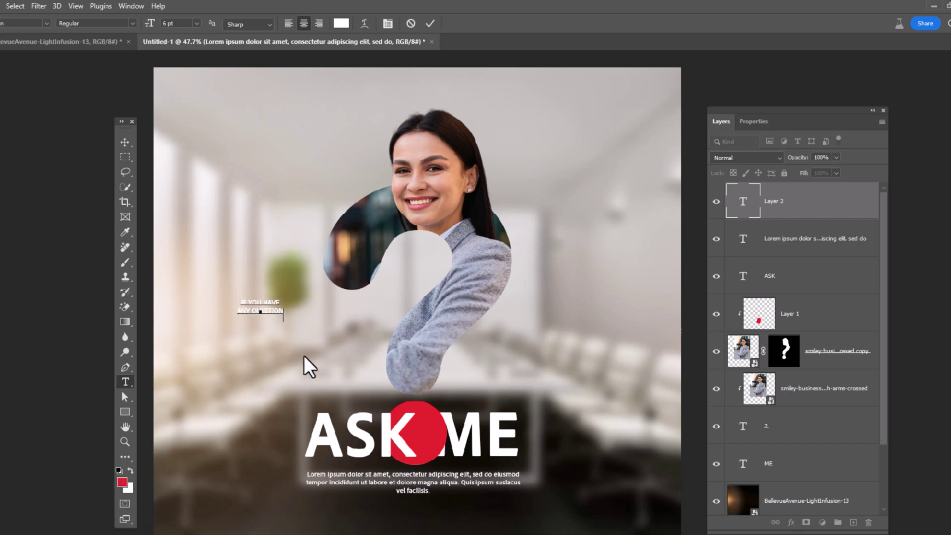
pyautogui.hotkey('ctrl', 'a')
pyautogui.click(196, 23)
pyautogui.click(193, 140)
pyautogui.click(431, 24)
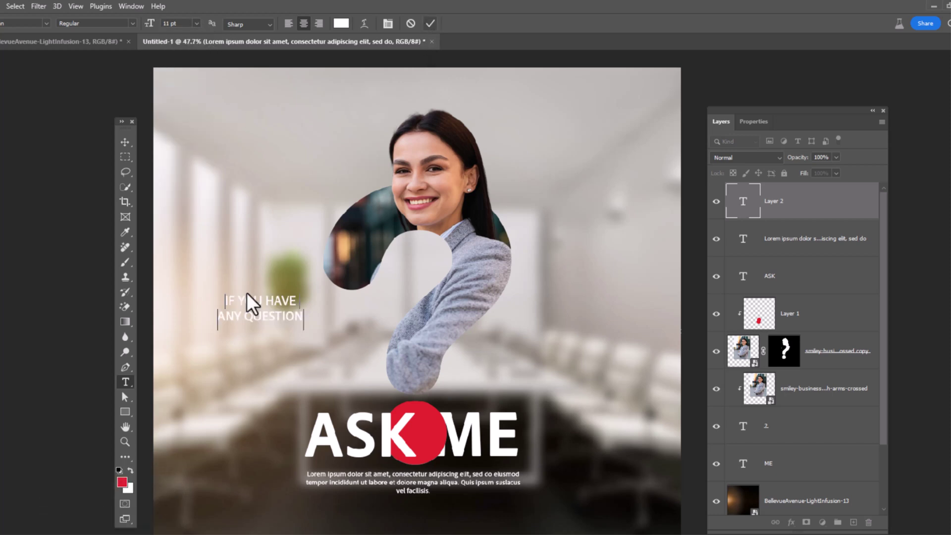
# Move the IF YOU HAVE ANY QUESTION text just above ASK and scale it down to fit beside the red dot
pyautogui.press('v')
pyautogui.moveTo(251, 302); pyautogui.dragTo(355, 396)
pyautogui.moveTo(293, 380); pyautogui.dragTo(318, 390)
pyautogui.press('Return')
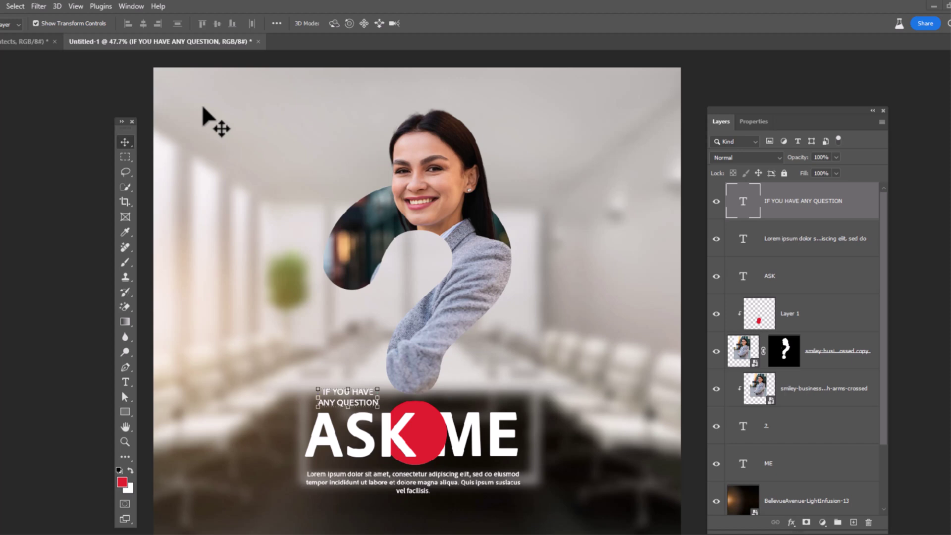
# Place the Contects group in the poster's lower-right corner and the smart logo in its upper-left corner
pyautogui.moveTo(203, 108); pyautogui.dragTo(661, 495)
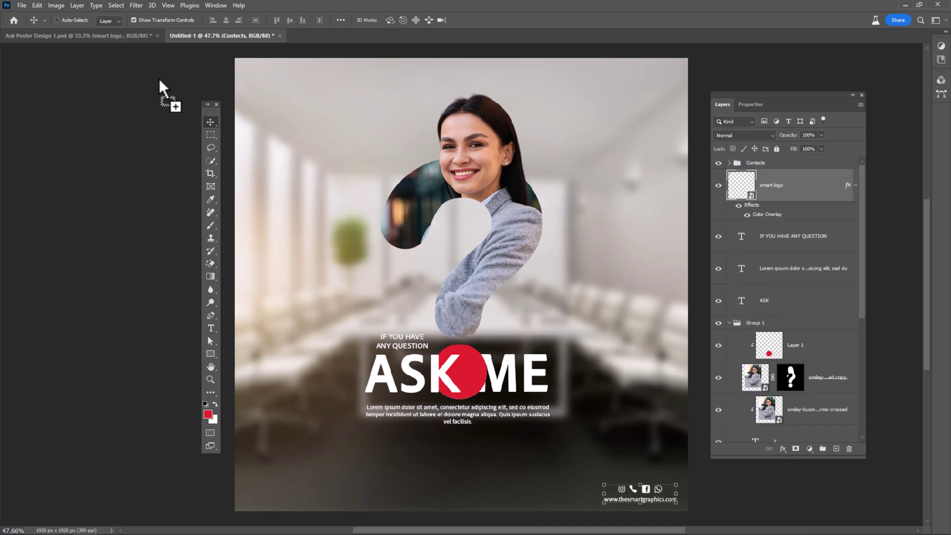
pyautogui.moveTo(159, 81); pyautogui.dragTo(268, 87)
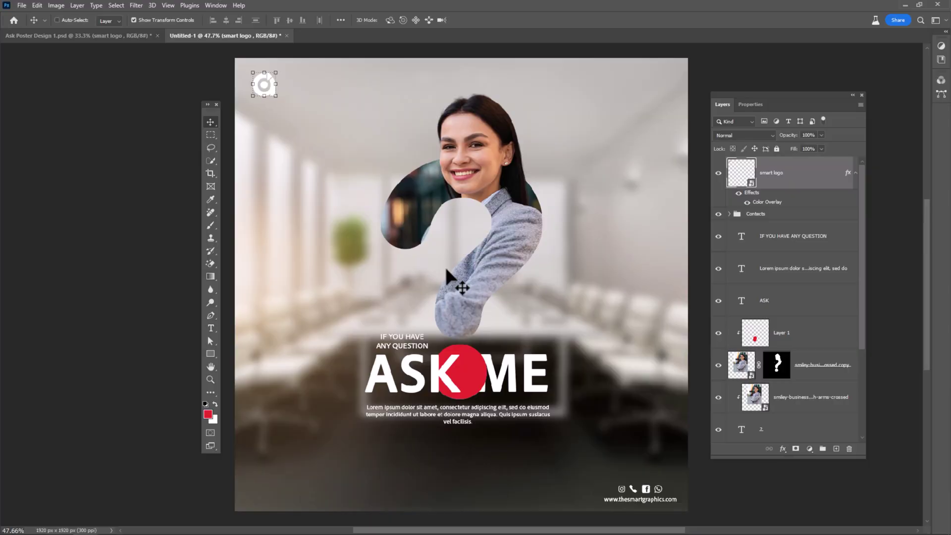